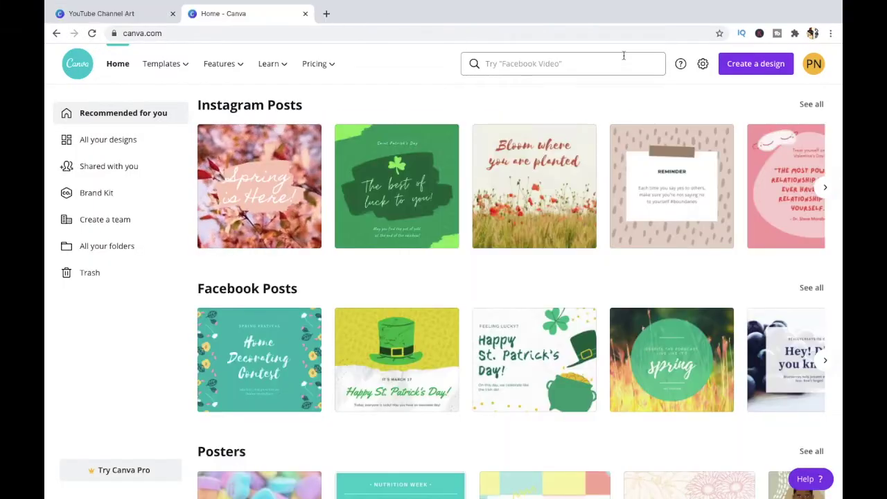
# Step: Show the Recent and Suggested dropdown under the Canva home page search bar
pyautogui.click(617, 63)
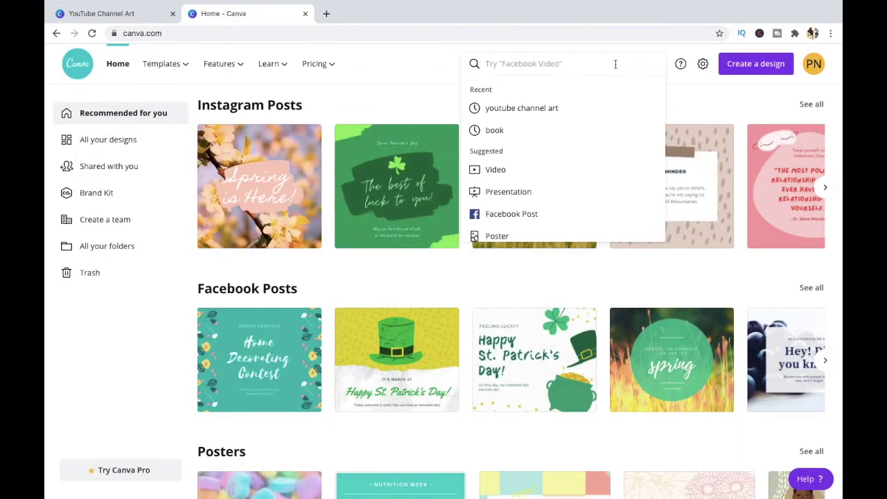
# Step: Rerun the recent 'youtube channel art' search and create a blank YouTube Channel Art design
pyautogui.click(567, 110)
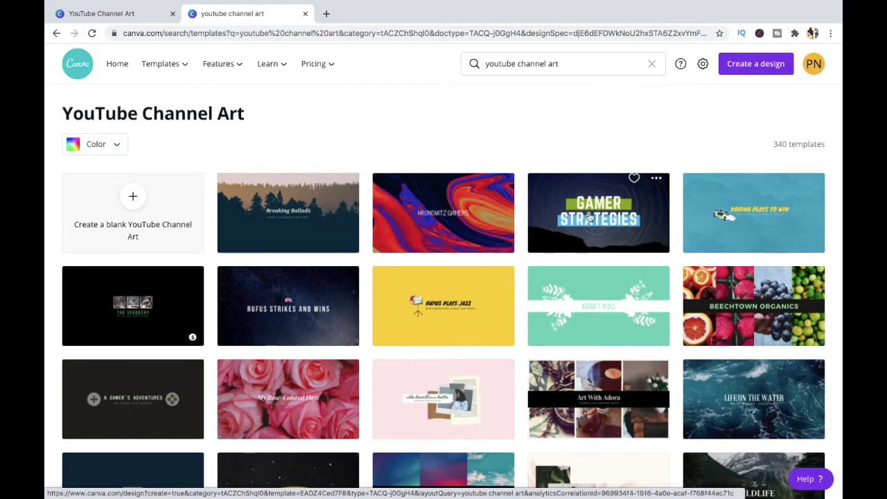
pyautogui.moveTo(288, 212)
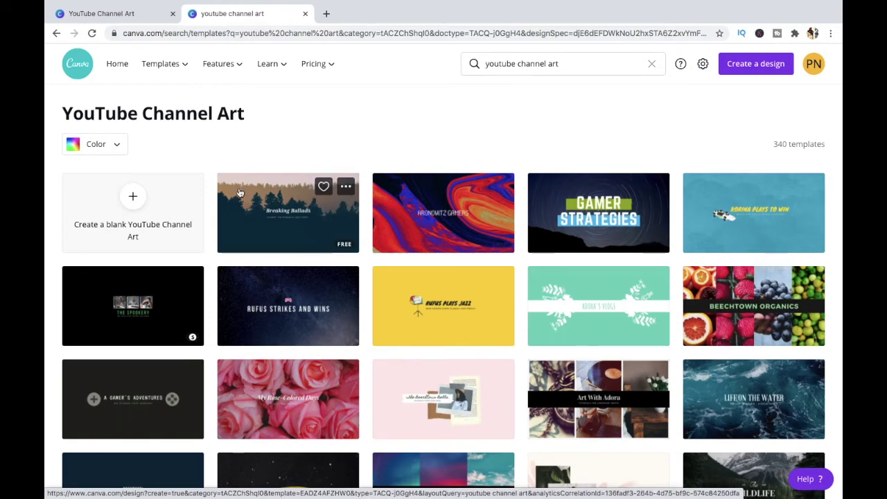
pyautogui.click(132, 194)
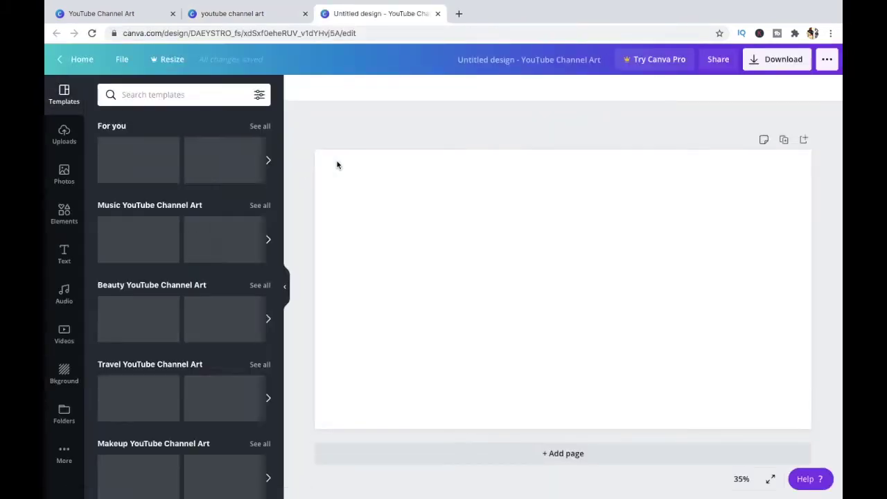
# Step: Add the dark YouTube layout guide image from Uploads to the page
pyautogui.click(63, 132)
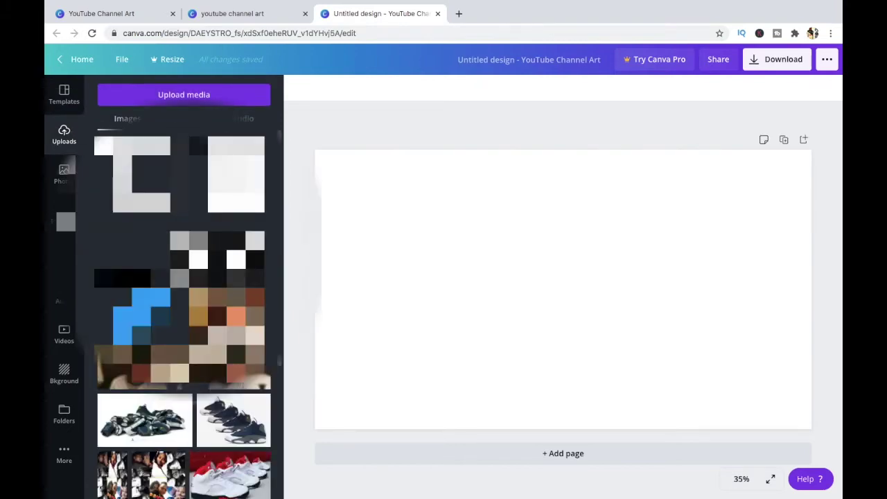
pyautogui.scroll(-5, 159, 194)
pyautogui.scroll(-5, 158, 194)
pyautogui.scroll(-5, 158, 194)
pyautogui.scroll(-5, 158, 194)
pyautogui.scroll(-5, 159, 194)
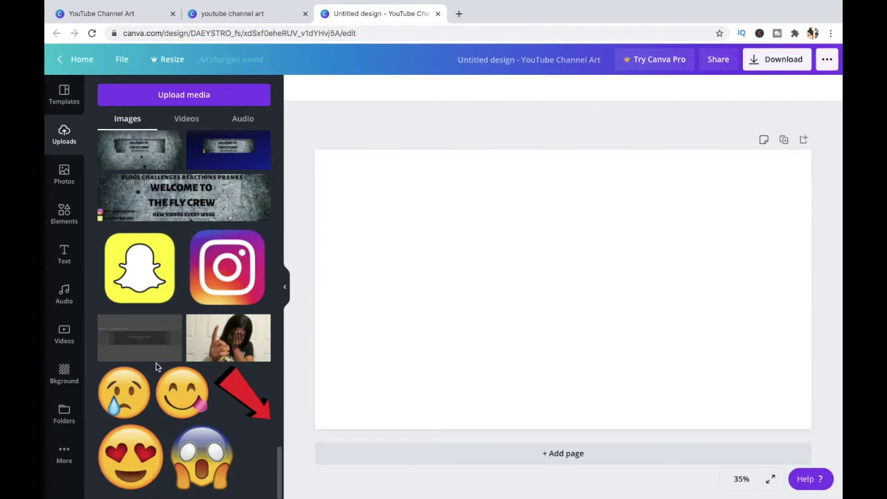
pyautogui.click(142, 341)
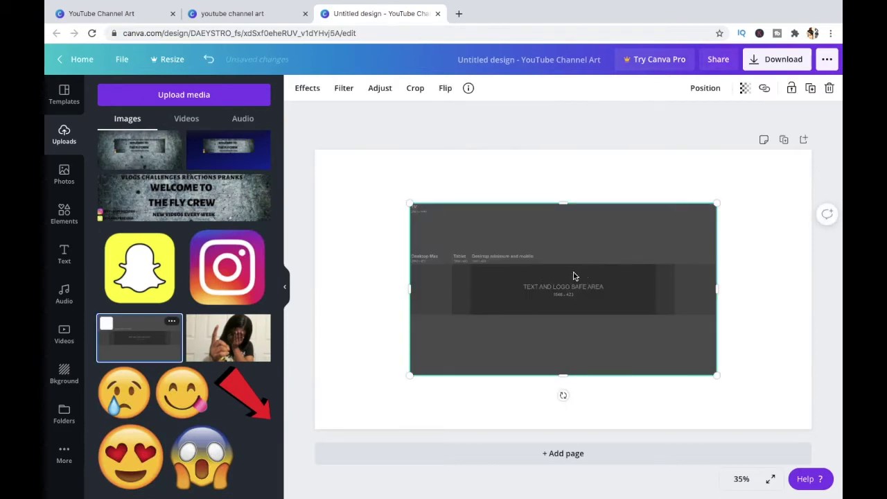
# Step: Move the layout guide to the top-left and stretch it to fill the page
pyautogui.moveTo(548, 269); pyautogui.dragTo(454, 213)
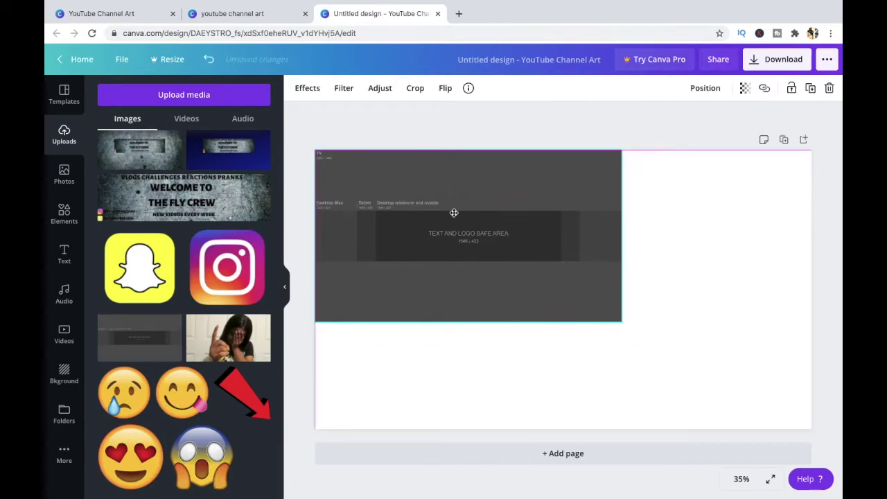
pyautogui.moveTo(621, 321); pyautogui.dragTo(766, 426)
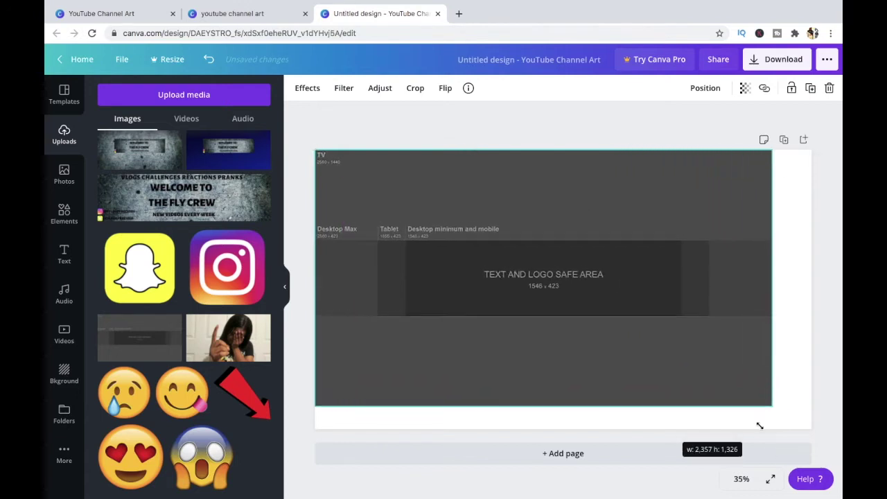
pyautogui.moveTo(766, 426); pyautogui.dragTo(807, 437)
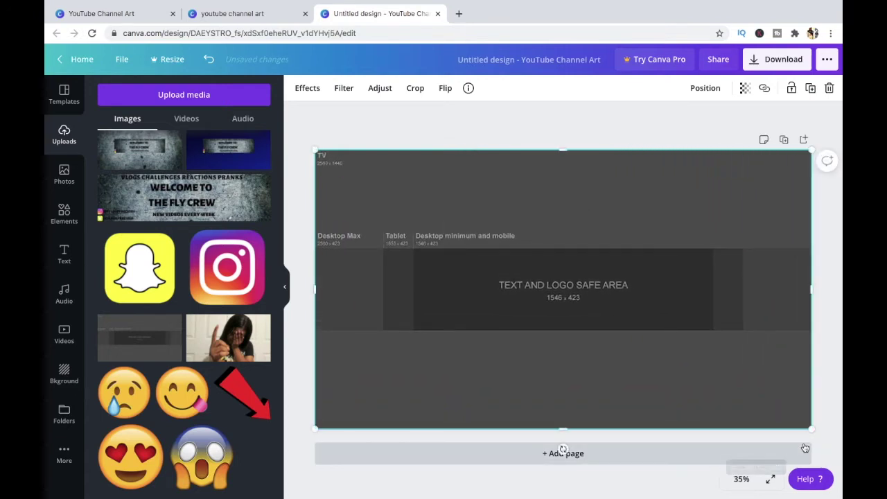
pyautogui.click(568, 119)
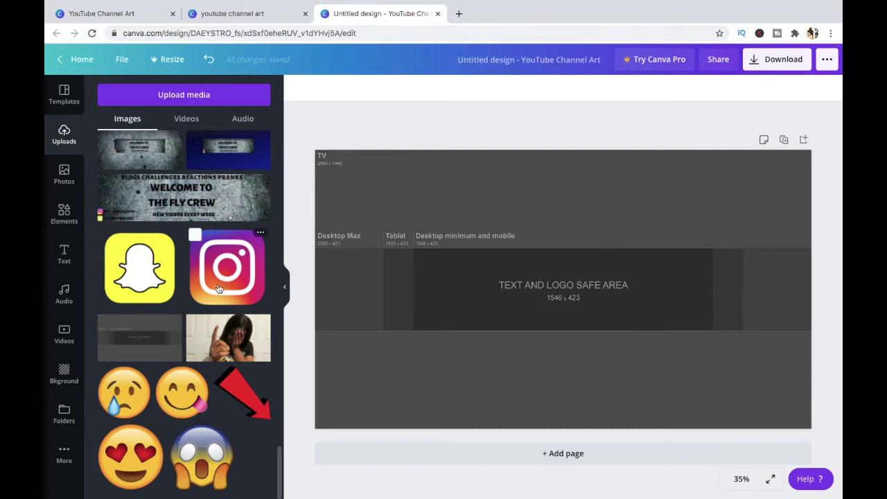
pyautogui.scroll(2, 217, 292)
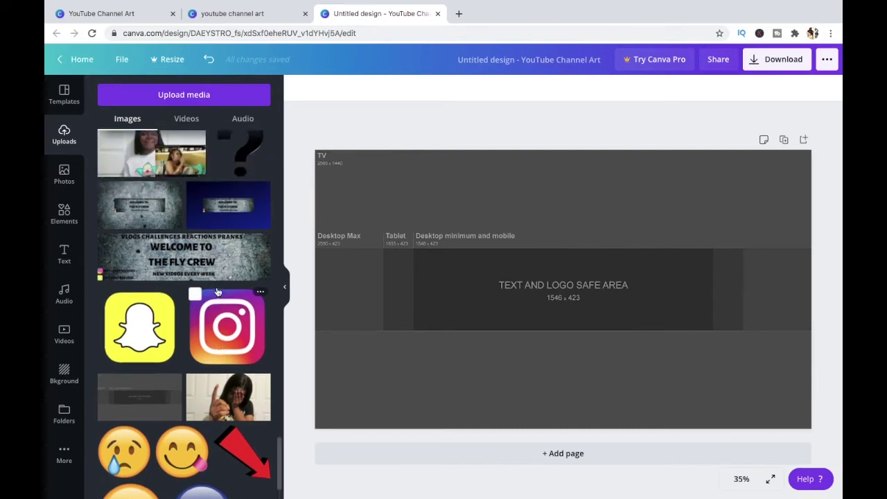
pyautogui.scroll(2, 196, 229)
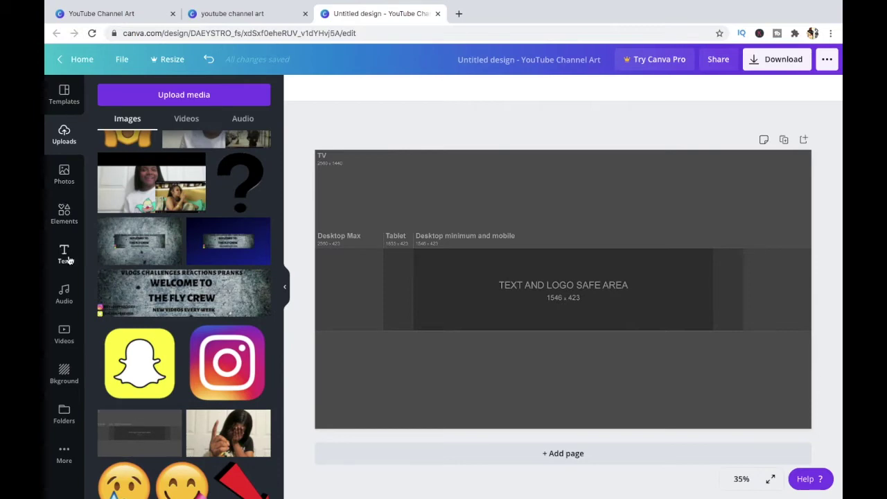
pyautogui.click(64, 374)
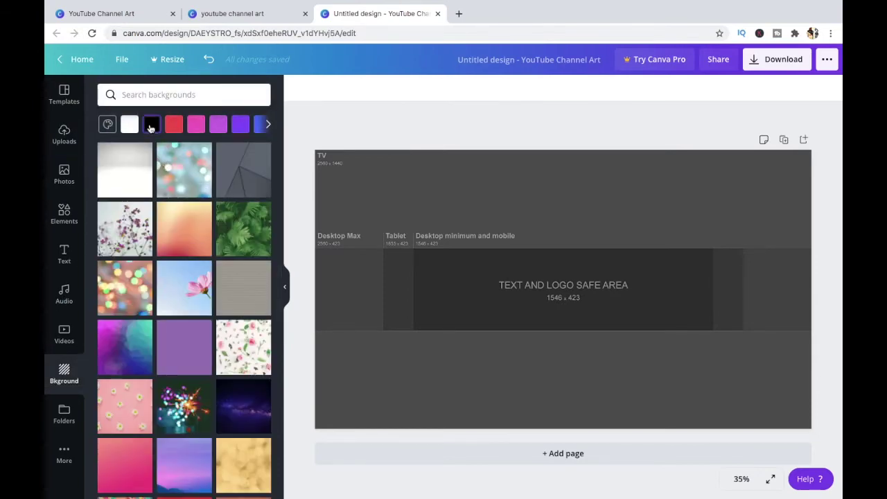
# Step: Apply the purple-teal low-poly gradient as the page background
pyautogui.scroll(-5, 176, 193)
pyautogui.scroll(5, 124, 215)
pyautogui.click(123, 215)
pyautogui.click(125, 319)
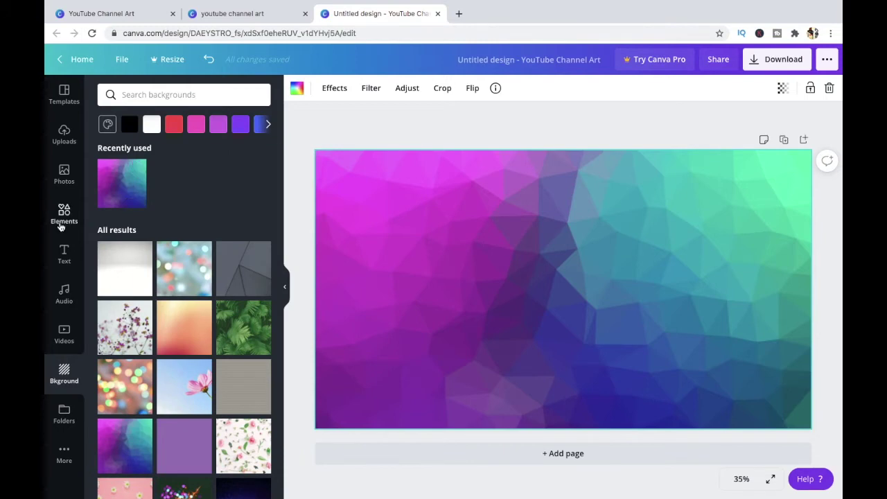
# Step: Add the layout guide from Uploads and stretch it over the whole 2560×1440 page
pyautogui.click(64, 135)
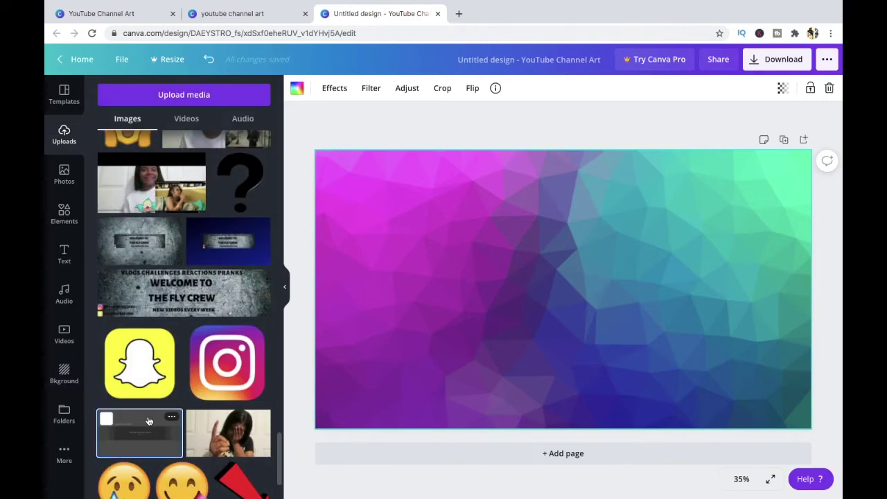
pyautogui.click(149, 421)
pyautogui.moveTo(576, 278); pyautogui.dragTo(451, 223)
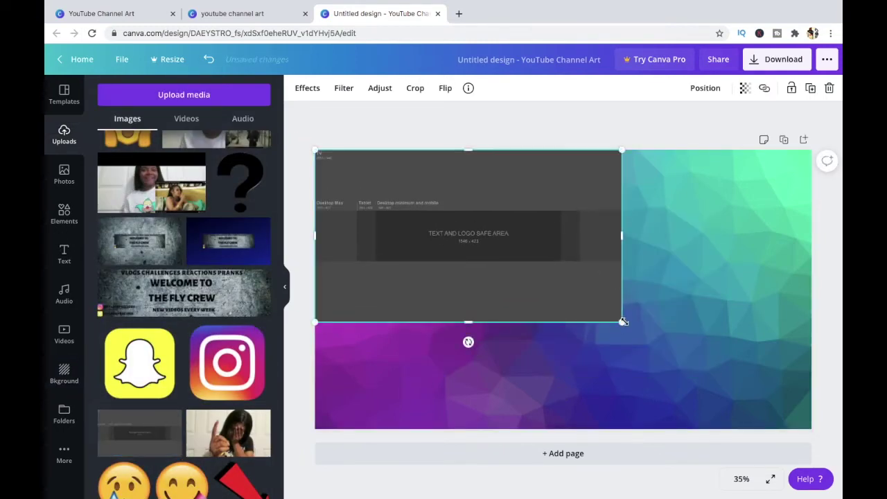
pyautogui.moveTo(623, 321); pyautogui.dragTo(809, 449)
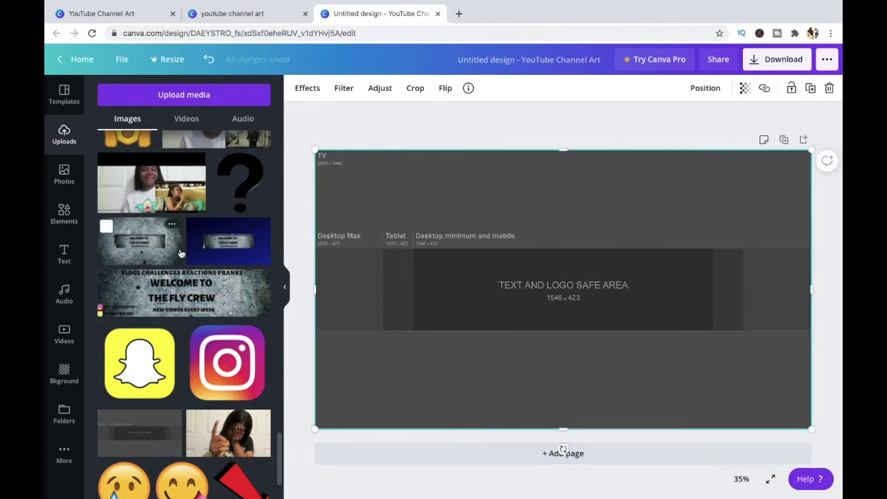
pyautogui.scroll(1, 182, 253)
pyautogui.scroll(2, 187, 255)
pyautogui.scroll(1, 197, 257)
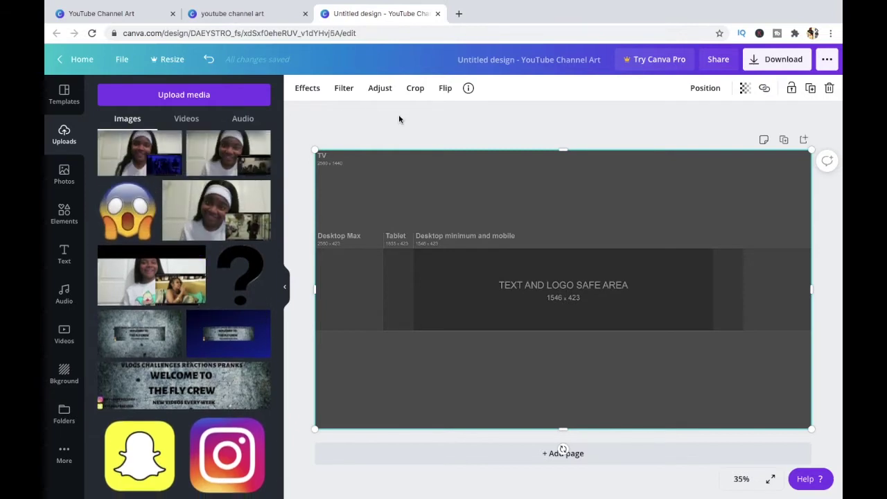
# Step: Browse the stock Photos library
pyautogui.click(64, 175)
pyautogui.scroll(-1, 190, 213)
pyautogui.scroll(1, 182, 201)
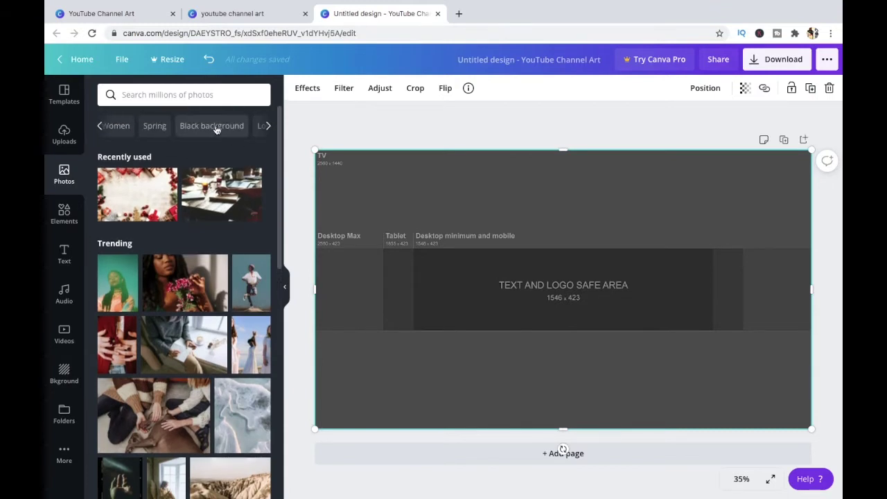
# Step: Add a dark 'Black background' photo, delete the gradient background, and enlarge the photo
pyautogui.click(212, 125)
pyautogui.moveTo(149, 220); pyautogui.dragTo(402, 241)
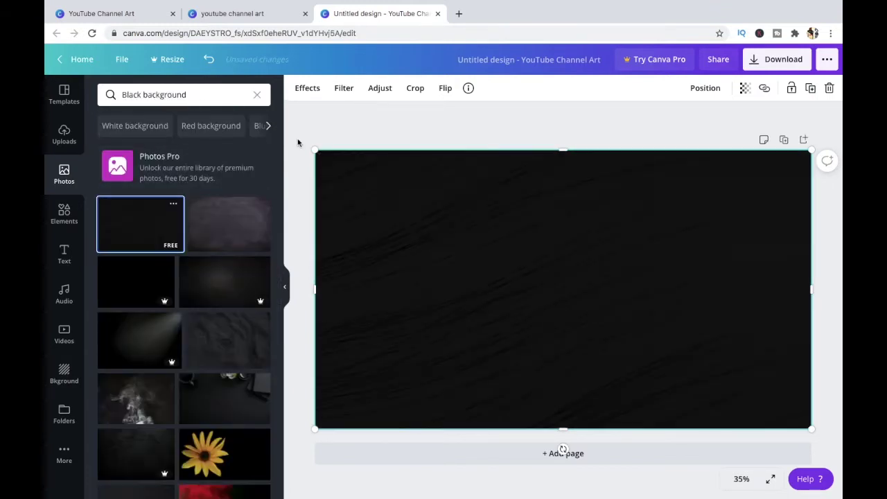
pyautogui.moveTo(317, 153); pyautogui.dragTo(413, 222)
pyautogui.moveTo(536, 221); pyautogui.dragTo(326, 261)
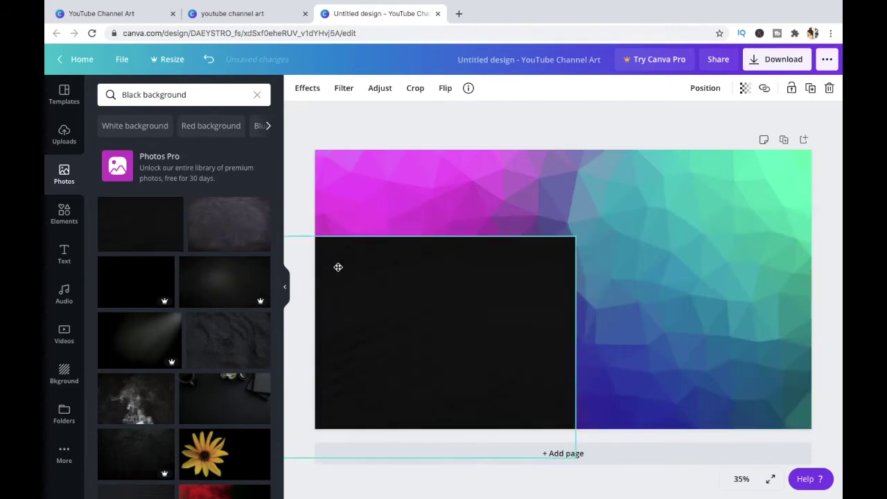
pyautogui.click(365, 181)
pyautogui.click(829, 88)
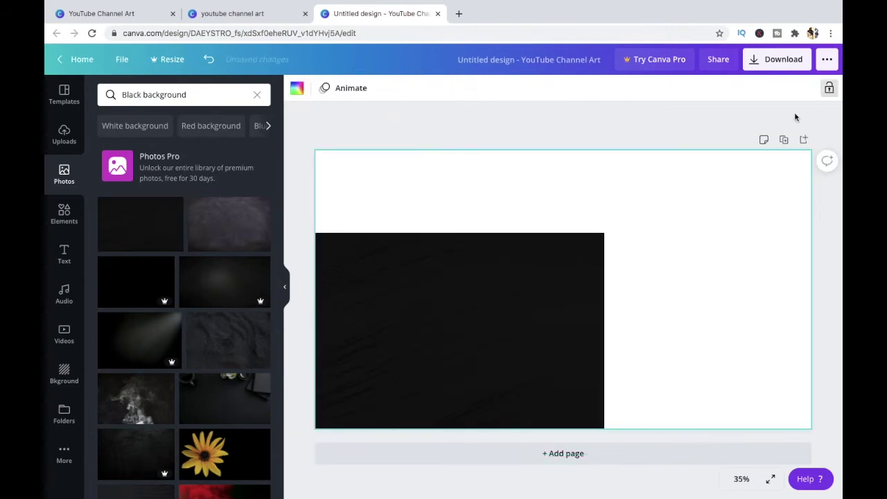
pyautogui.moveTo(438, 307)
pyautogui.mouseDown()
pyautogui.moveTo(560, 277)
pyautogui.moveTo(543, 294)
pyautogui.mouseUp()
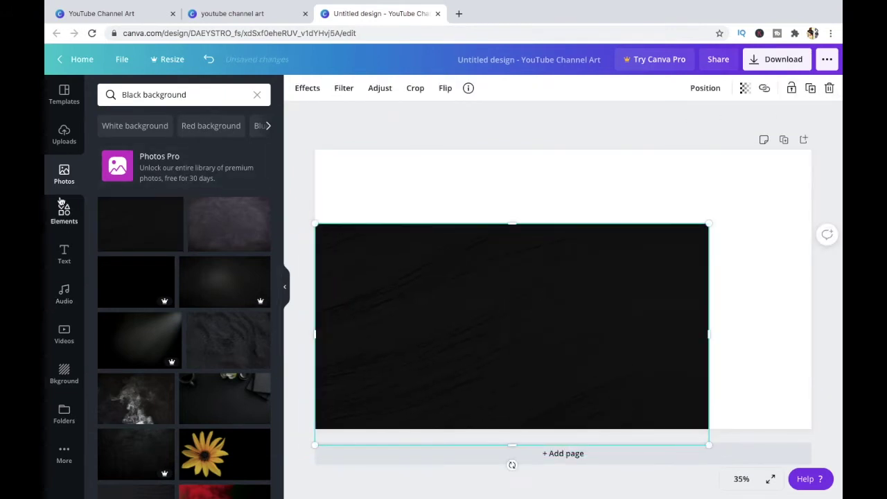
# Step: Place the grey layout guide from Uploads over the black photo at the top-left
pyautogui.click(64, 135)
pyautogui.scroll(-5, 153, 345)
pyautogui.moveTo(153, 345)
pyautogui.mouseDown()
pyautogui.moveTo(479, 220)
pyautogui.moveTo(548, 217)
pyautogui.mouseUp()
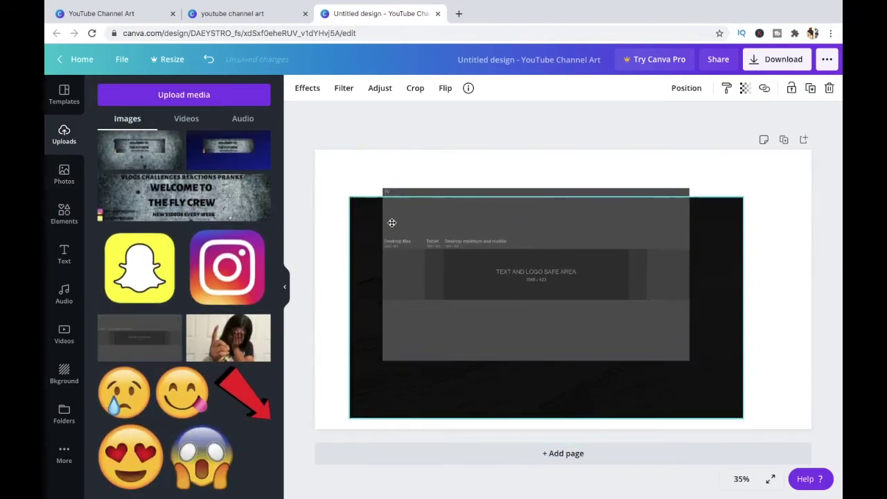
pyautogui.moveTo(507, 208)
pyautogui.mouseDown()
pyautogui.moveTo(428, 182)
pyautogui.moveTo(440, 171)
pyautogui.mouseUp()
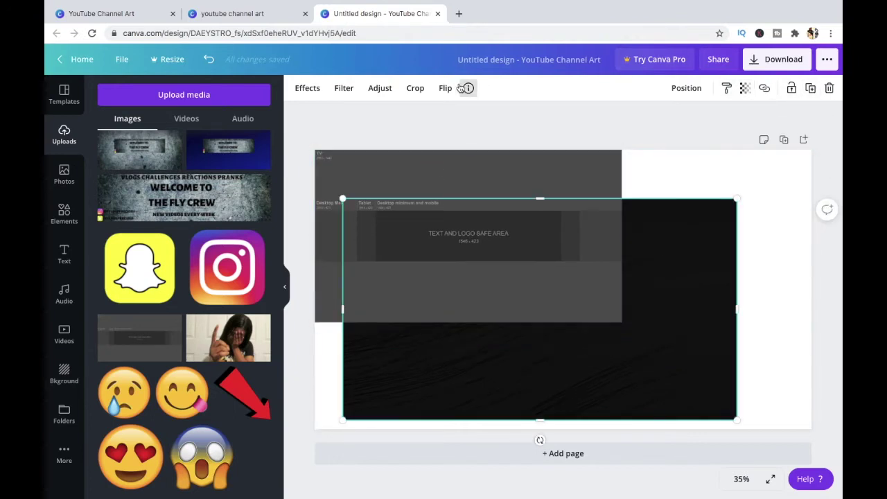
pyautogui.click(380, 90)
# Step: Bring the dark textured photo forward in front of the grey template
pyautogui.click(380, 88)
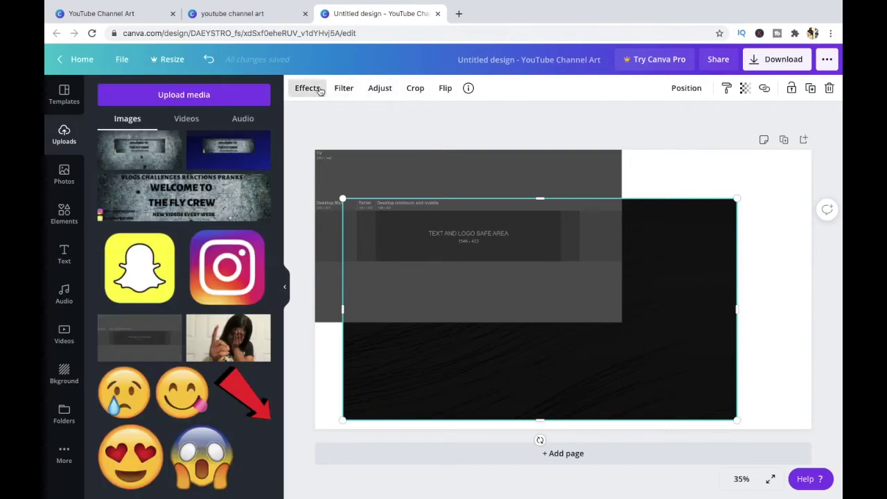
pyautogui.doubleClick(343, 93)
pyautogui.click(467, 88)
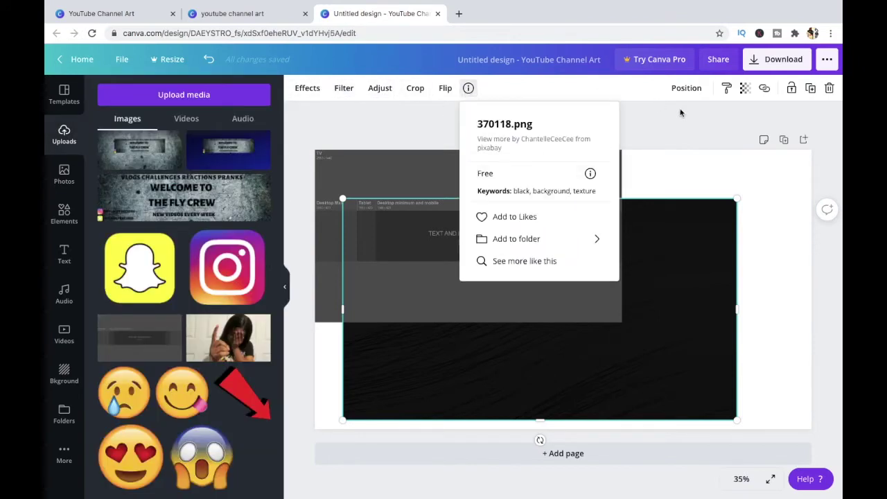
pyautogui.click(743, 99)
pyautogui.click(715, 238)
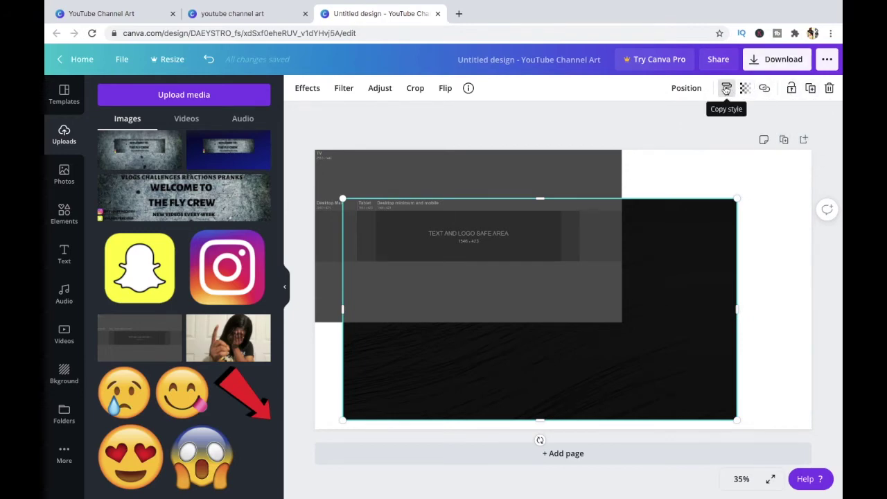
pyautogui.click(699, 89)
pyautogui.click(559, 121)
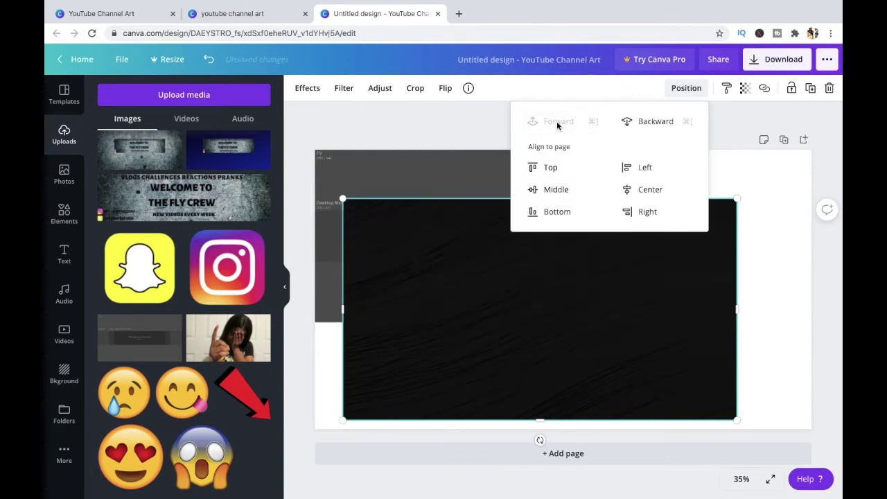
pyautogui.moveTo(617, 268); pyautogui.dragTo(604, 277)
# Step: Enlarge the template to fill the page and resize the dark photo to a 2560×429 middle strip
pyautogui.click(598, 198)
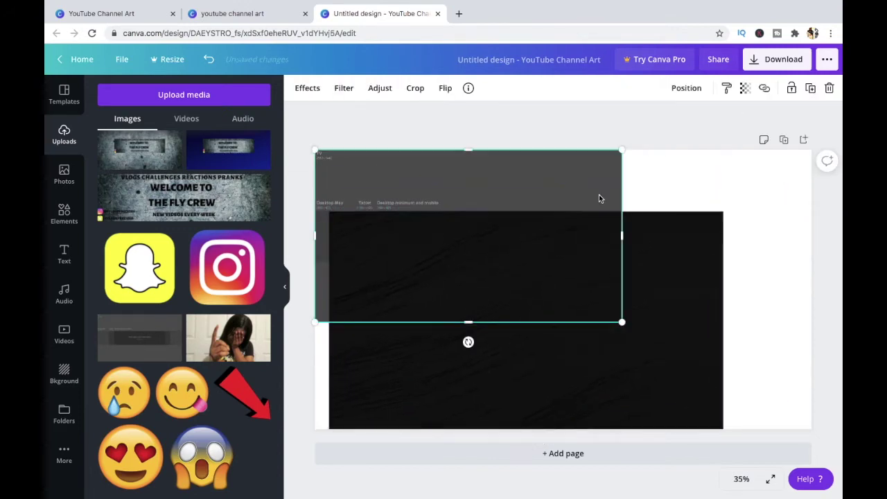
pyautogui.moveTo(623, 320); pyautogui.dragTo(810, 430)
pyautogui.click(635, 275)
pyautogui.moveTo(635, 274); pyautogui.dragTo(632, 272)
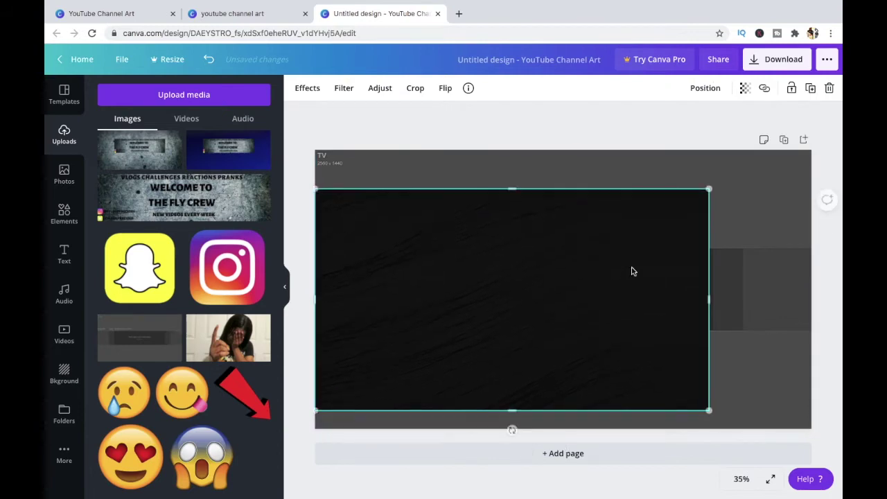
pyautogui.moveTo(705, 199); pyautogui.dragTo(626, 311)
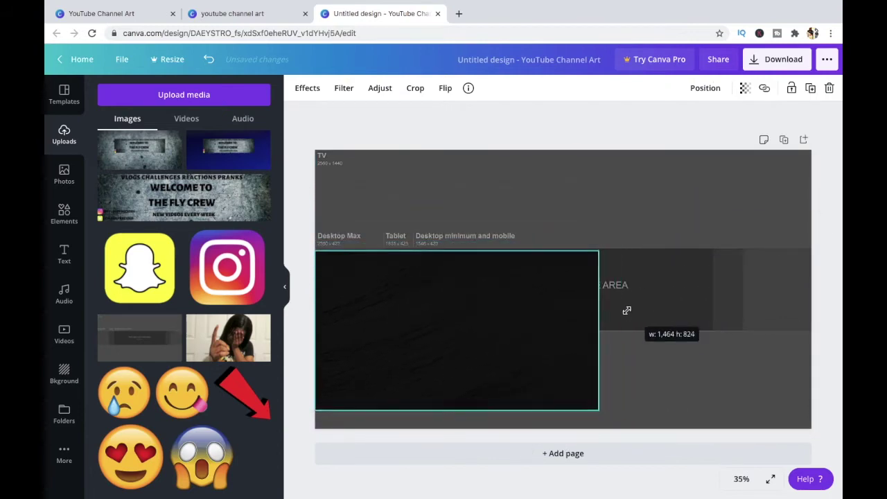
pyautogui.moveTo(600, 331); pyautogui.dragTo(813, 323)
pyautogui.moveTo(564, 409); pyautogui.dragTo(563, 328)
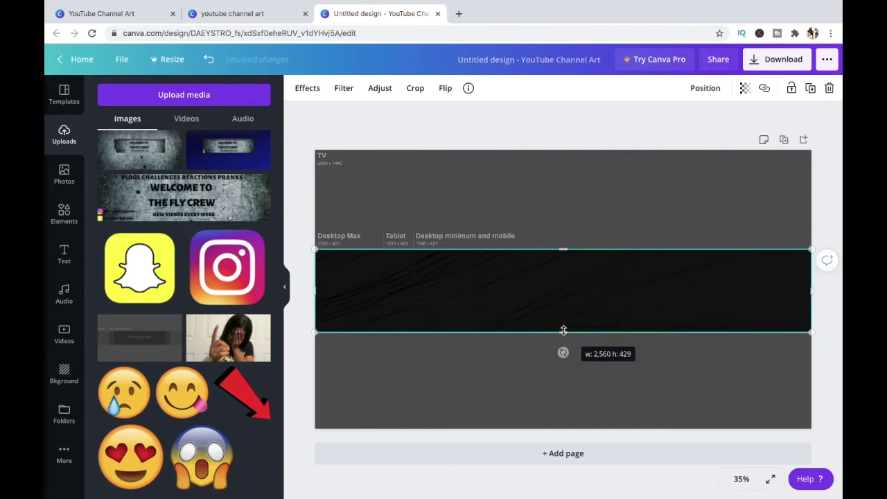
pyautogui.click(838, 159)
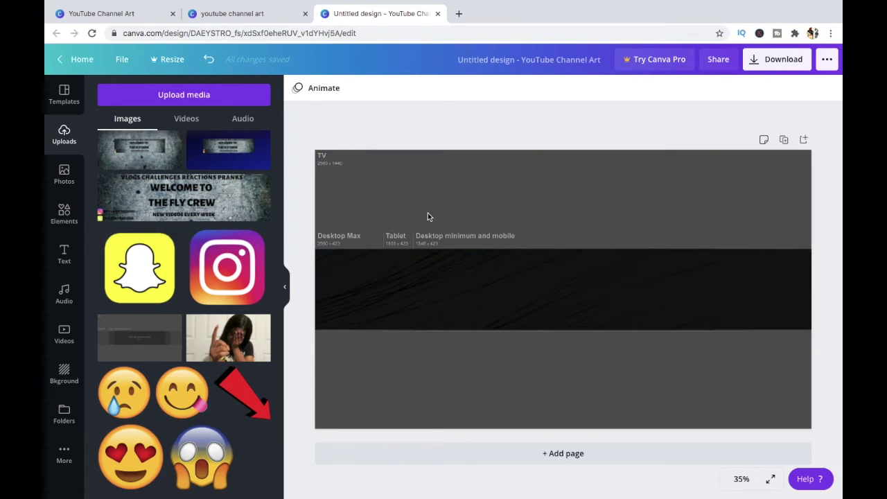
pyautogui.scroll(5, 239, 322)
# Step: Clear the 'Black background' photo search and scroll through the trending stock photos
pyautogui.scroll(5, 239, 322)
pyautogui.scroll(5, 239, 323)
pyautogui.scroll(5, 240, 323)
pyautogui.scroll(-5, 240, 322)
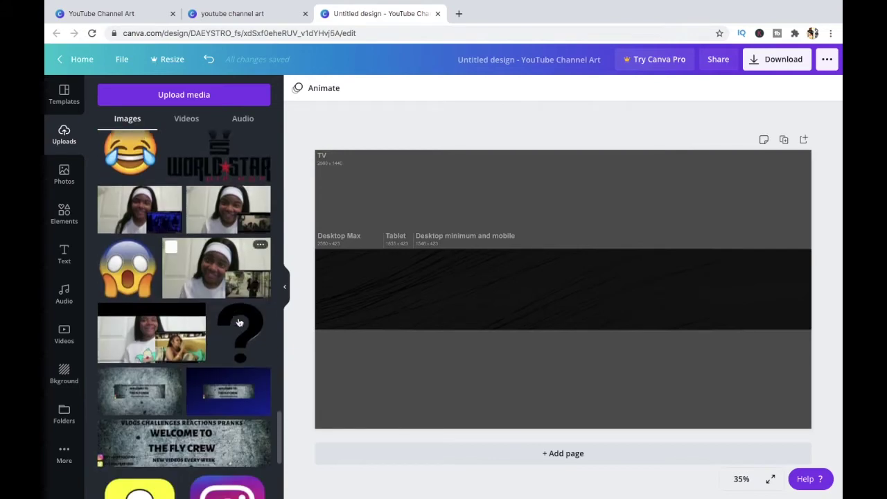
pyautogui.click(64, 174)
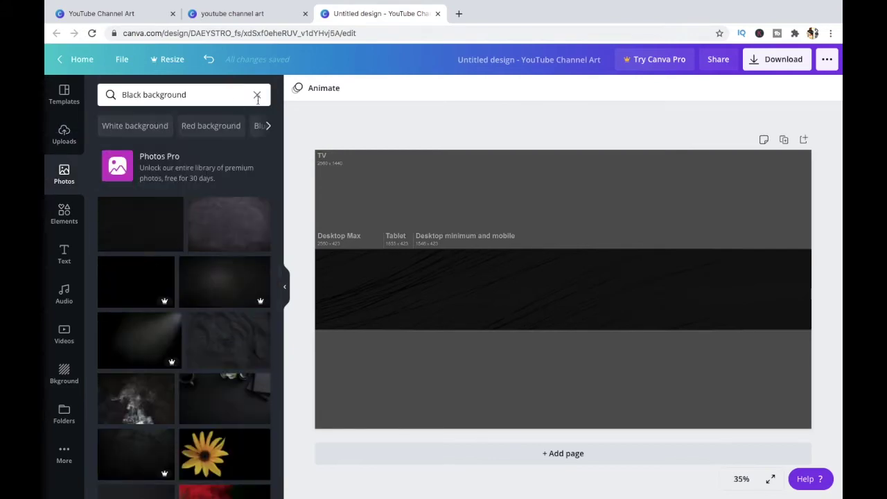
pyautogui.click(258, 95)
pyautogui.scroll(-2, 210, 231)
pyautogui.scroll(-2, 210, 231)
pyautogui.scroll(-2, 210, 231)
pyautogui.scroll(-1, 210, 231)
pyautogui.scroll(-1, 210, 231)
pyautogui.scroll(-1, 210, 231)
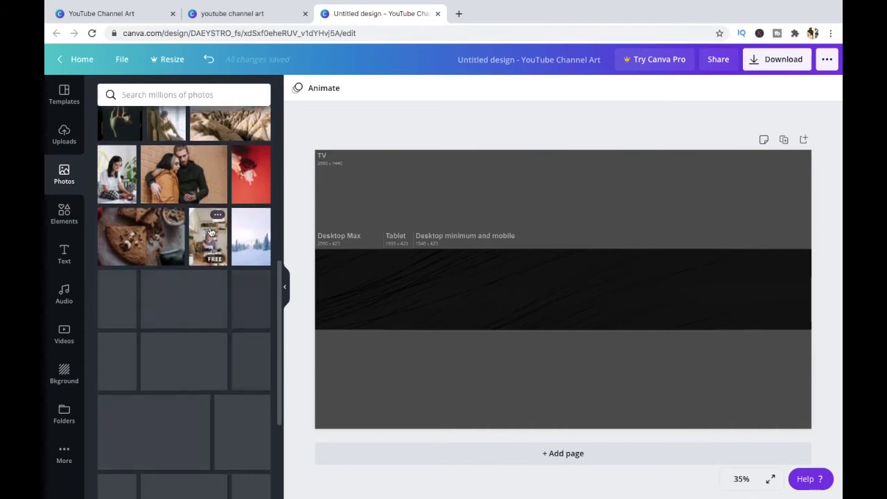
pyautogui.scroll(-2, 210, 231)
pyautogui.scroll(-5, 211, 232)
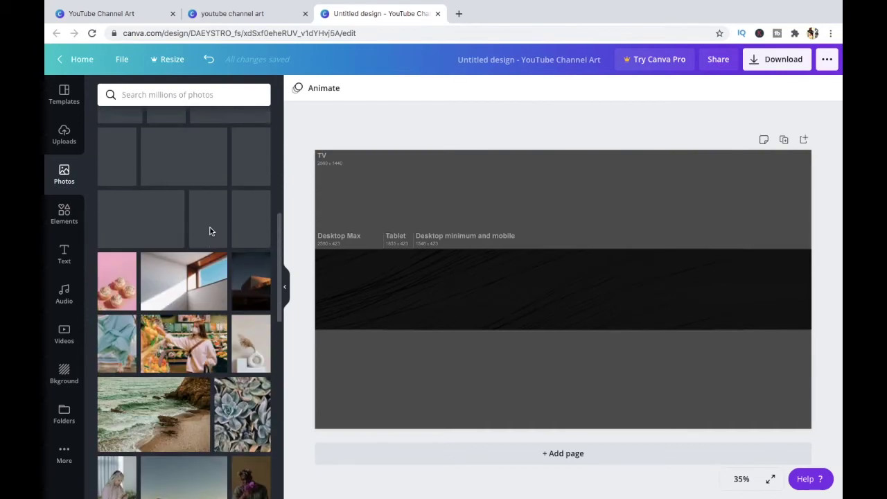
pyautogui.scroll(-5, 210, 227)
pyautogui.scroll(-3, 210, 229)
pyautogui.scroll(-3, 211, 232)
# Step: Add the short-haired woman's portrait, shrink it, and trim it to the strip's bottom edge
pyautogui.scroll(-4, 209, 222)
pyautogui.scroll(-3, 206, 205)
pyautogui.click(206, 200)
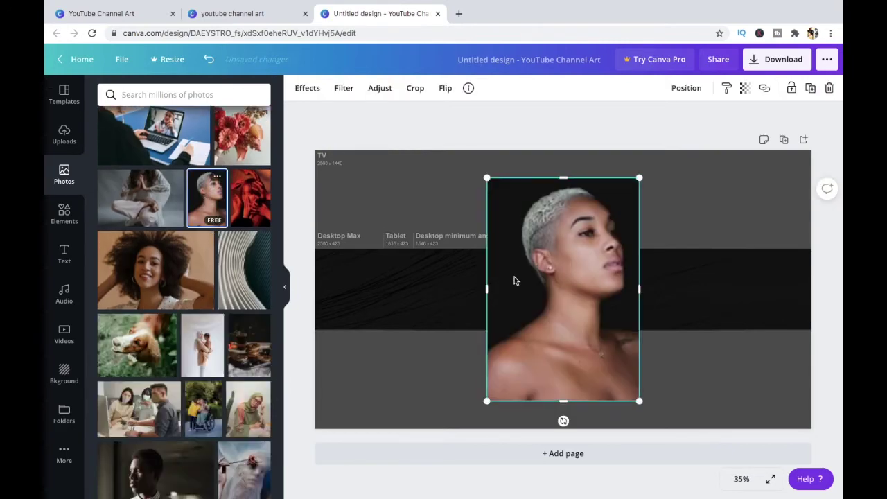
pyautogui.moveTo(627, 182); pyautogui.dragTo(558, 284)
pyautogui.moveTo(514, 344); pyautogui.dragTo(542, 309)
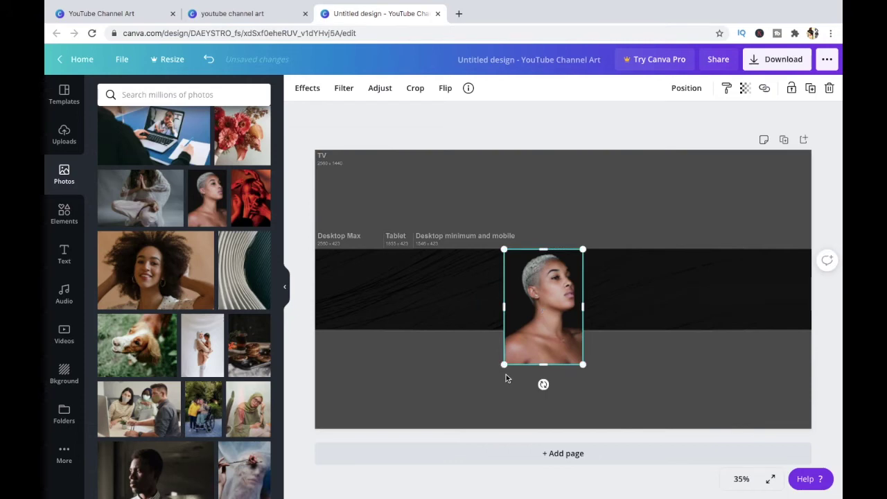
pyautogui.moveTo(543, 368); pyautogui.dragTo(543, 329)
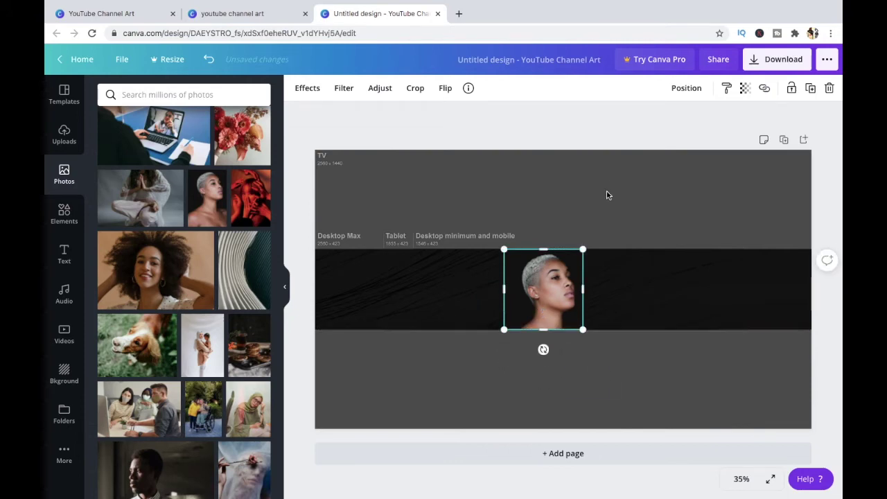
pyautogui.click(628, 164)
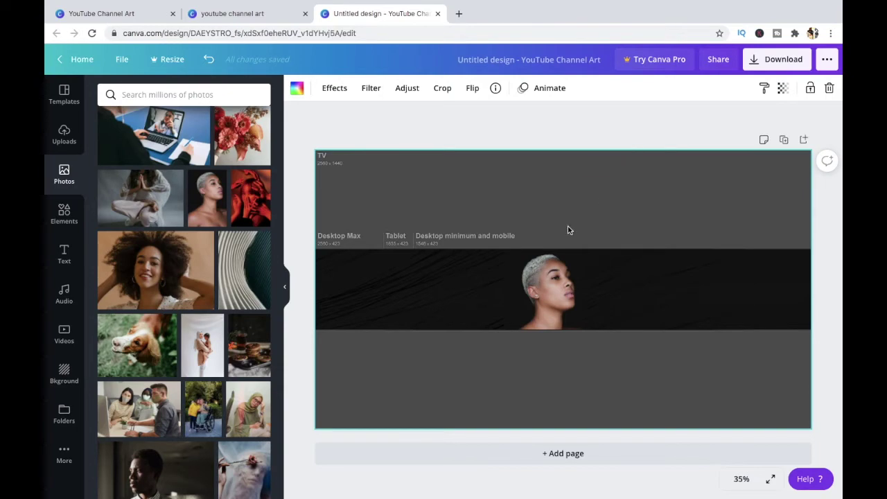
# Step: Add small Instagram and Snapchat icons stacked along the dark strip's left edge
pyautogui.click(64, 135)
pyautogui.scroll(-4, 125, 260)
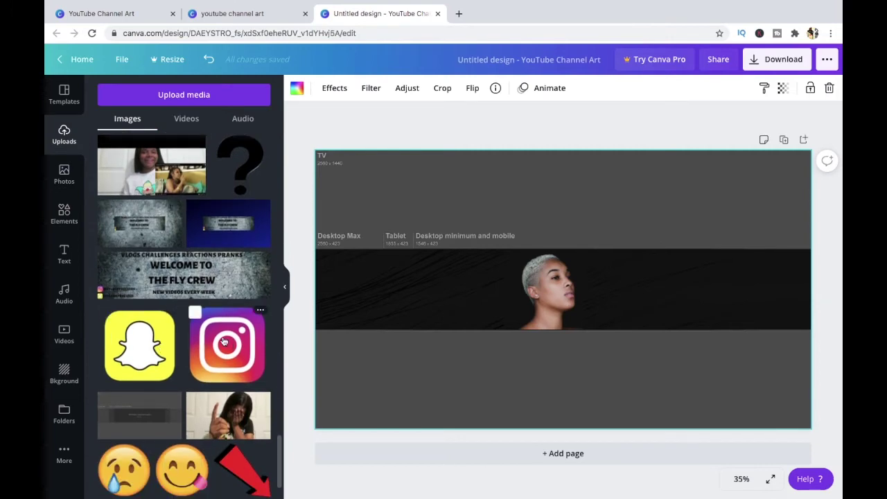
pyautogui.scroll(-1, 181, 340)
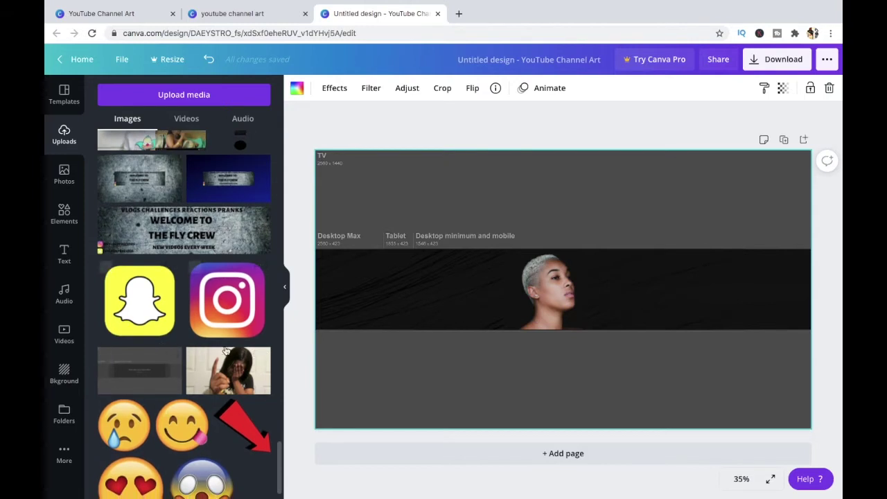
pyautogui.moveTo(140, 345)
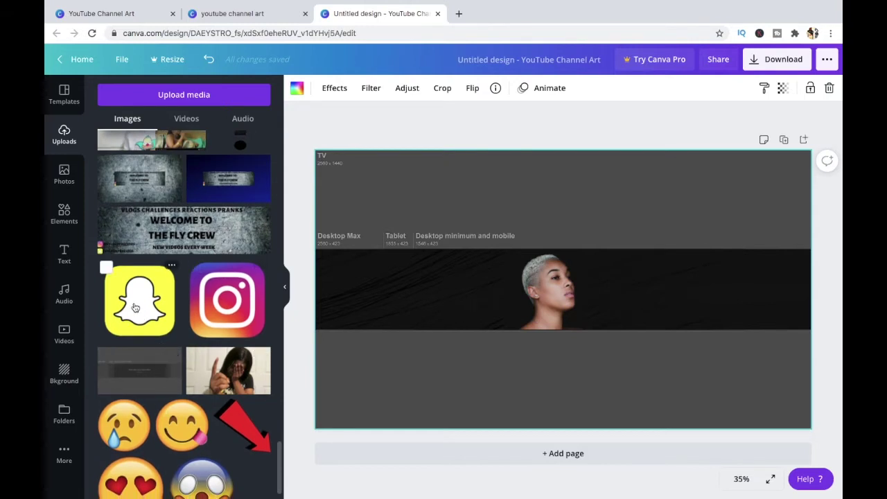
pyautogui.click(227, 299)
pyautogui.moveTo(541, 254); pyautogui.dragTo(392, 272)
pyautogui.moveTo(498, 222)
pyautogui.mouseDown()
pyautogui.moveTo(340, 378)
pyautogui.moveTo(337, 280)
pyautogui.moveTo(321, 255)
pyautogui.mouseUp()
pyautogui.click(140, 299)
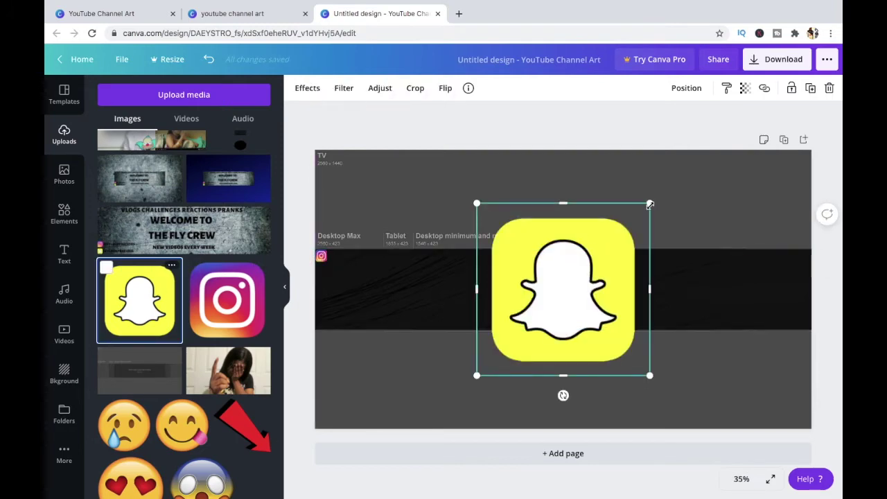
pyautogui.moveTo(650, 205); pyautogui.dragTo(493, 357)
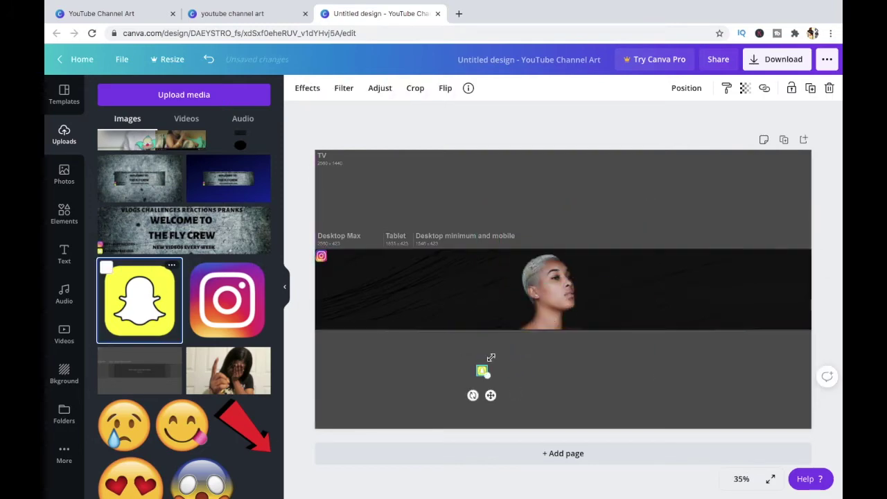
pyautogui.moveTo(483, 373)
pyautogui.mouseDown()
pyautogui.moveTo(366, 291)
pyautogui.moveTo(323, 276)
pyautogui.mouseUp()
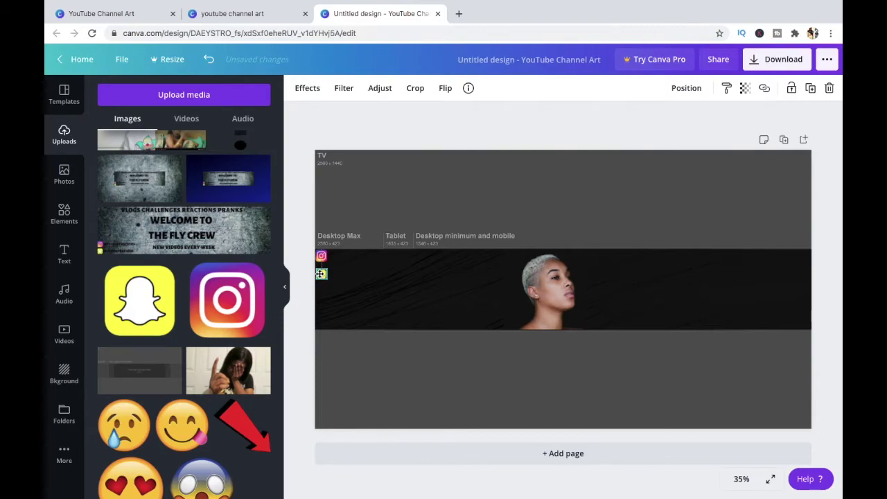
# Step: Add a small Twitter bird icon below the Snapchat icon
pyautogui.scroll(-1, 157, 331)
pyautogui.scroll(5, 158, 332)
pyautogui.scroll(5, 158, 331)
pyautogui.scroll(5, 157, 331)
pyautogui.scroll(5, 159, 315)
pyautogui.scroll(5, 163, 298)
pyautogui.scroll(5, 166, 266)
pyautogui.scroll(5, 165, 261)
pyautogui.click(149, 308)
pyautogui.moveTo(752, 182)
pyautogui.mouseDown()
pyautogui.moveTo(538, 270)
pyautogui.moveTo(511, 317)
pyautogui.moveTo(381, 356)
pyautogui.mouseUp()
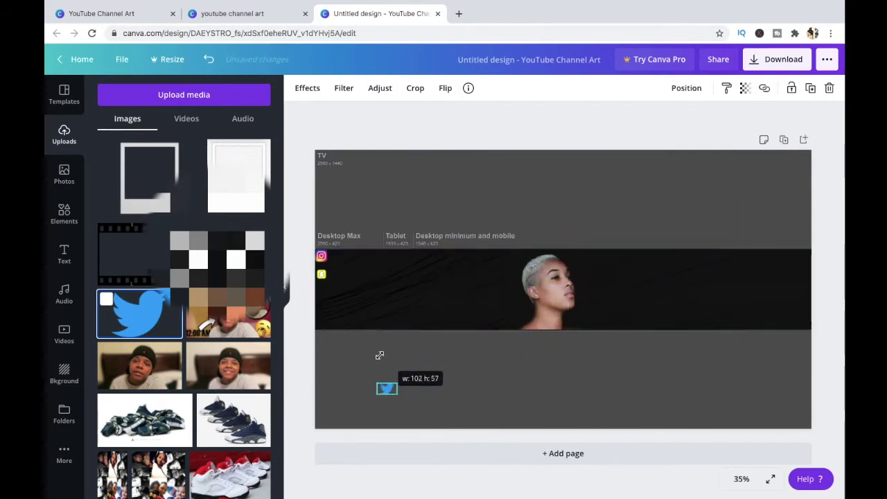
pyautogui.moveTo(395, 414); pyautogui.dragTo(330, 320)
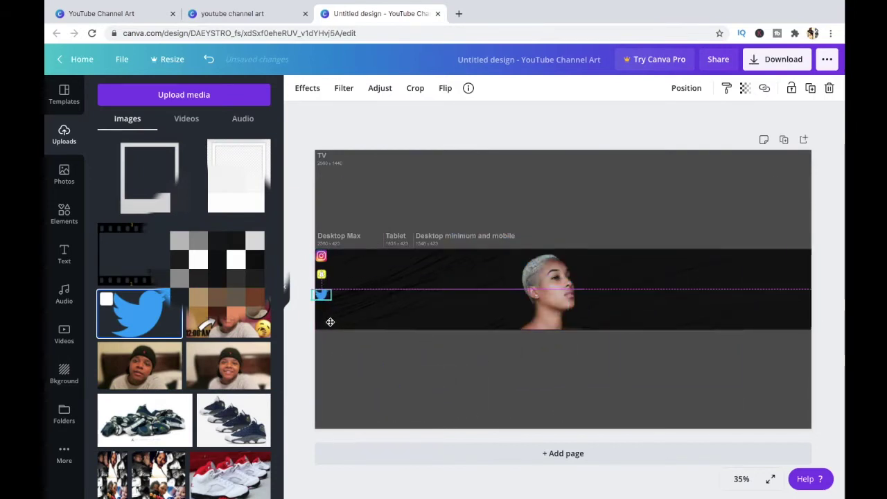
pyautogui.click(501, 125)
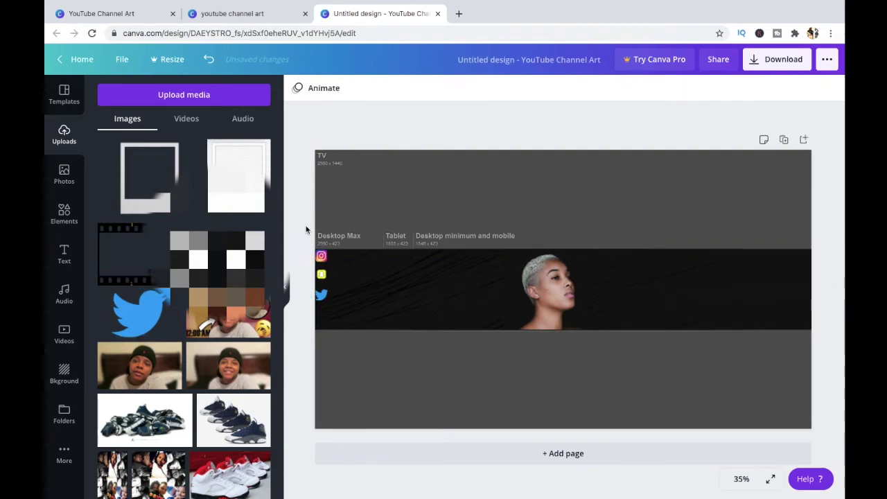
# Step: Add the bell image from Uploads to the banner
pyautogui.scroll(-5, 178, 308)
pyautogui.scroll(-5, 178, 308)
pyautogui.scroll(-3, 178, 308)
pyautogui.click(175, 196)
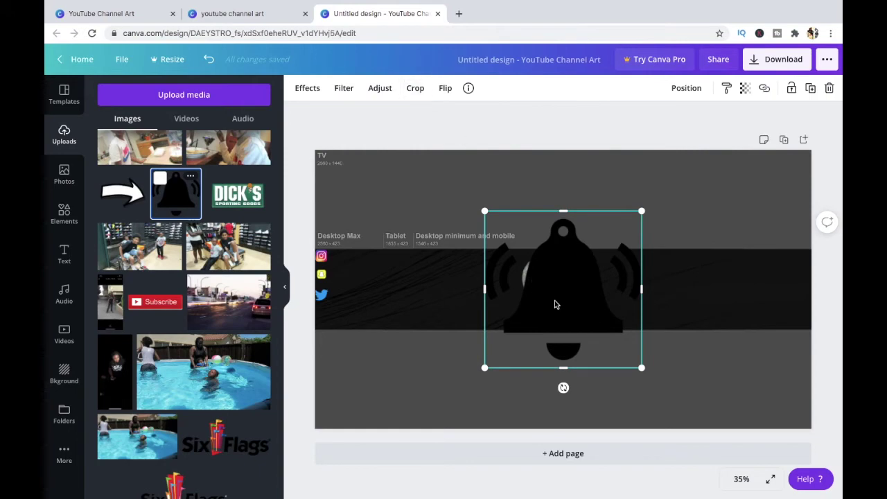
# Step: Turn the black bell gray by setting Brightness to 100 in Adjust
pyautogui.click(310, 89)
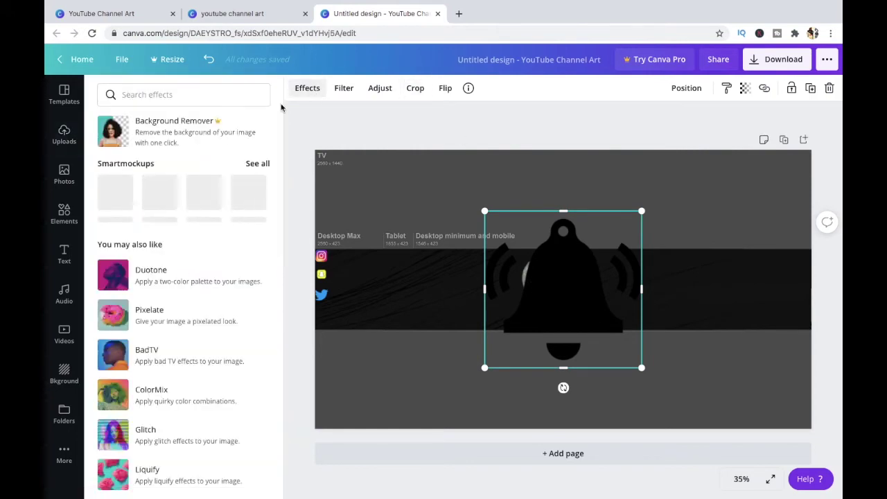
pyautogui.click(345, 88)
pyautogui.click(381, 90)
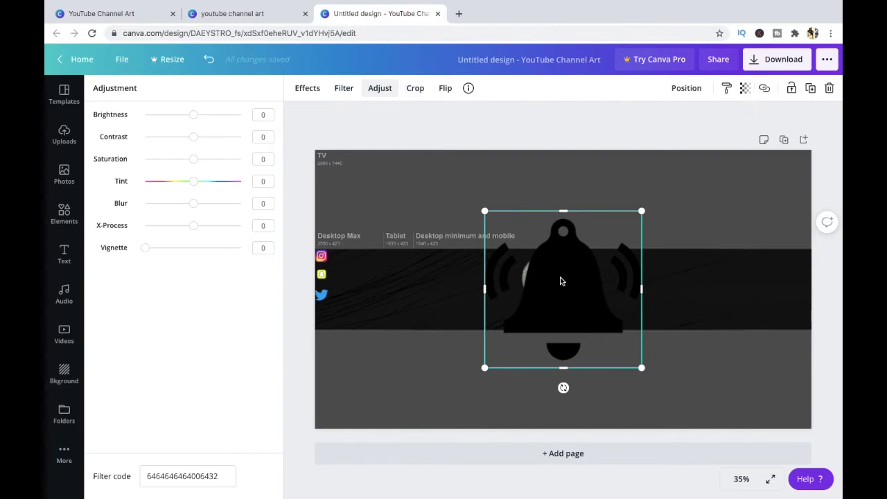
pyautogui.click(415, 88)
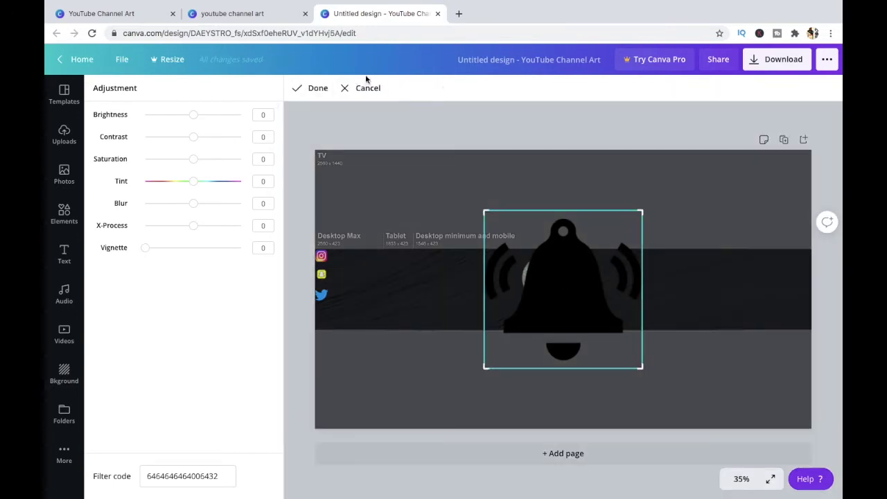
pyautogui.click(361, 88)
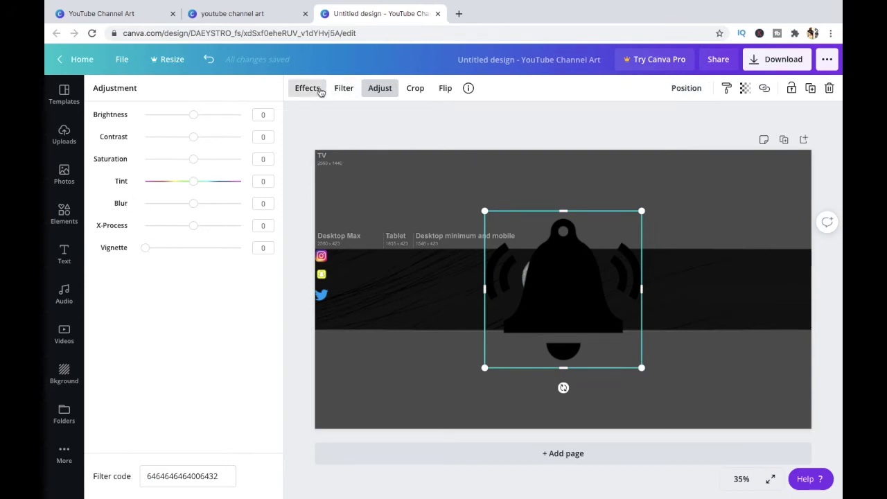
pyautogui.click(346, 89)
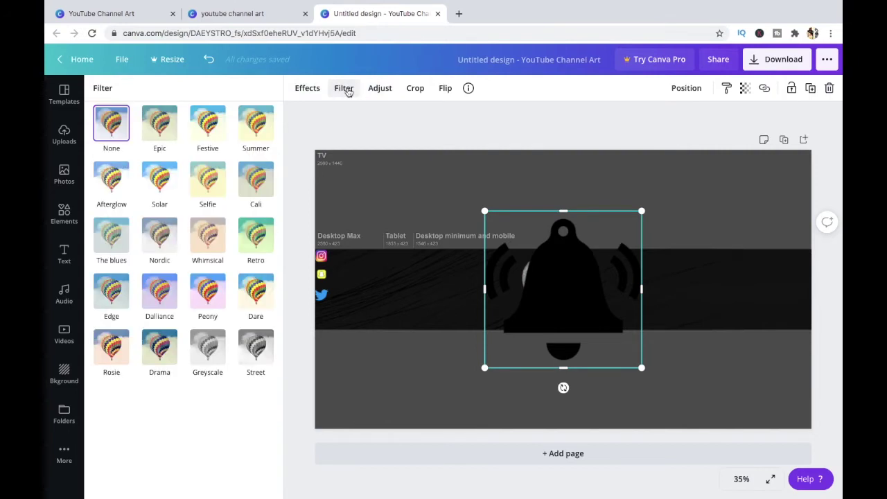
pyautogui.click(310, 90)
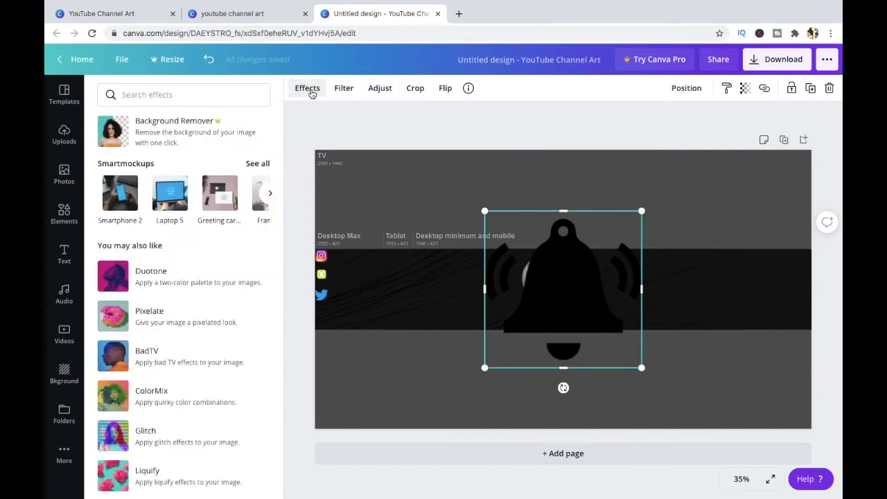
pyautogui.click(350, 90)
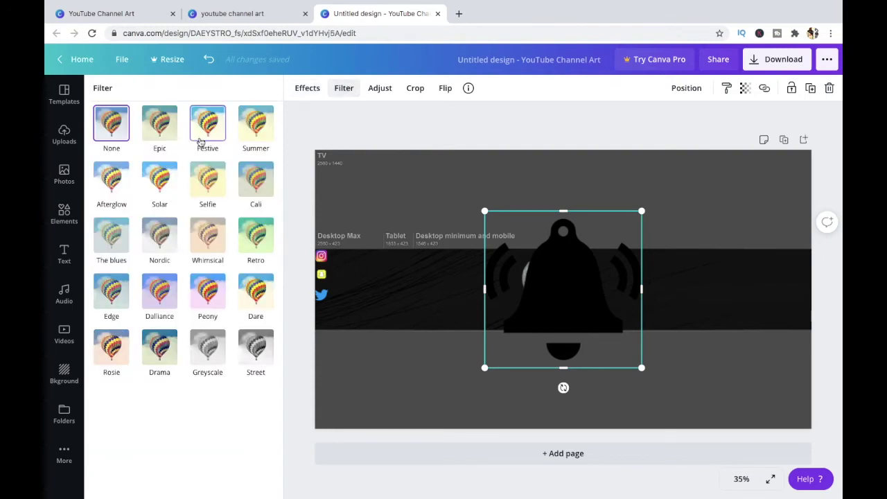
pyautogui.click(380, 90)
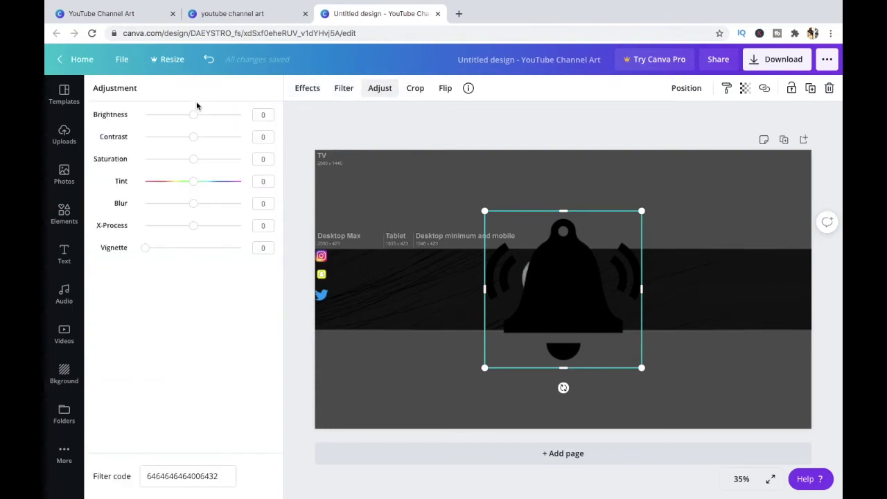
pyautogui.moveTo(194, 115)
pyautogui.mouseDown()
pyautogui.moveTo(143, 115)
pyautogui.moveTo(323, 131)
pyautogui.mouseUp()
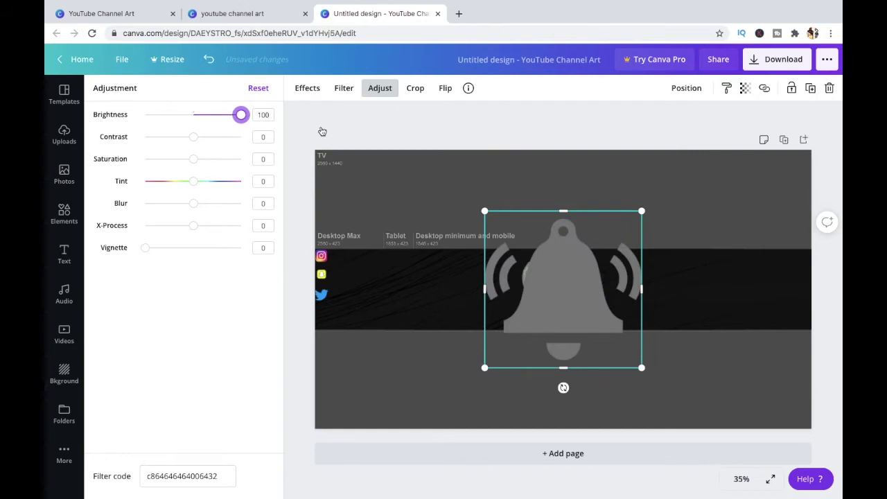
# Step: Shrink the bell to 136×136 and place it in the strip's top-right corner
pyautogui.moveTo(576, 276); pyautogui.dragTo(706, 257)
pyautogui.moveTo(615, 192)
pyautogui.mouseDown()
pyautogui.moveTo(711, 267)
pyautogui.moveTo(761, 328)
pyautogui.moveTo(793, 258)
pyautogui.mouseUp()
pyautogui.click(612, 133)
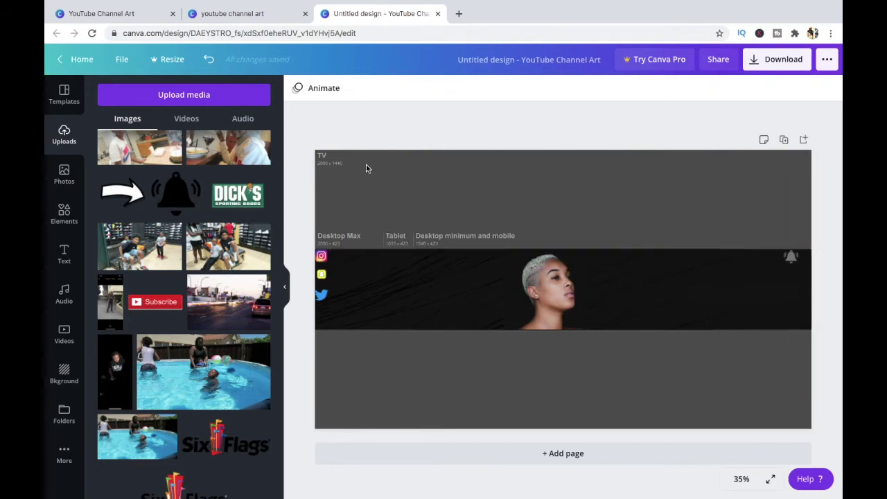
pyautogui.scroll(-5, 173, 271)
pyautogui.scroll(-5, 173, 270)
pyautogui.scroll(-5, 173, 271)
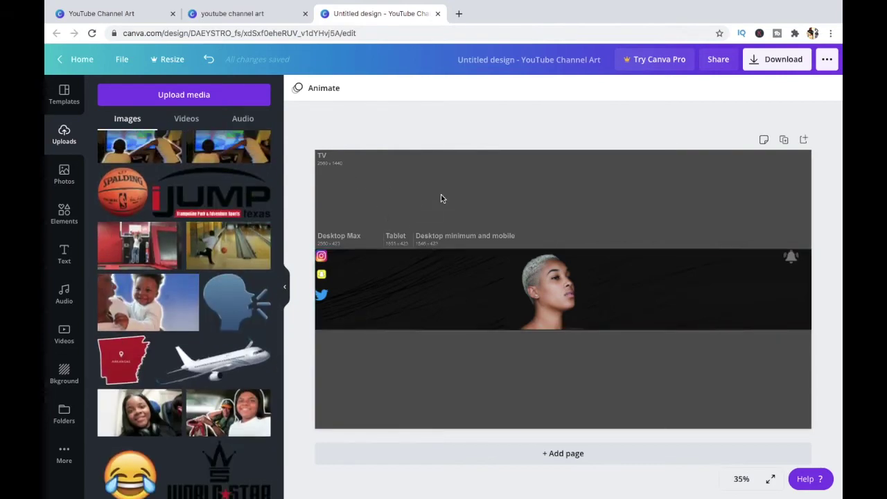
pyautogui.click(64, 254)
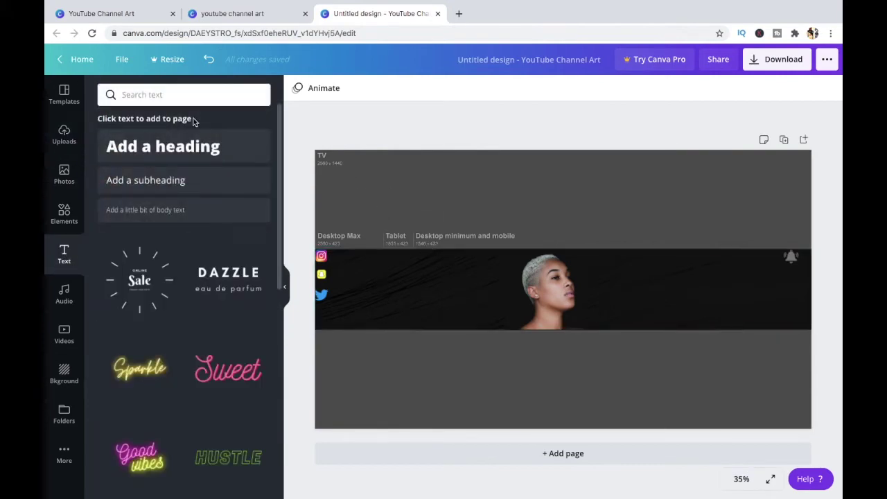
# Step: Add an enlarged body text box reading 'YOUTUBE CHANNEL ART BANNER' across the banner's middle
pyautogui.click(177, 210)
pyautogui.moveTo(491, 282); pyautogui.dragTo(378, 271)
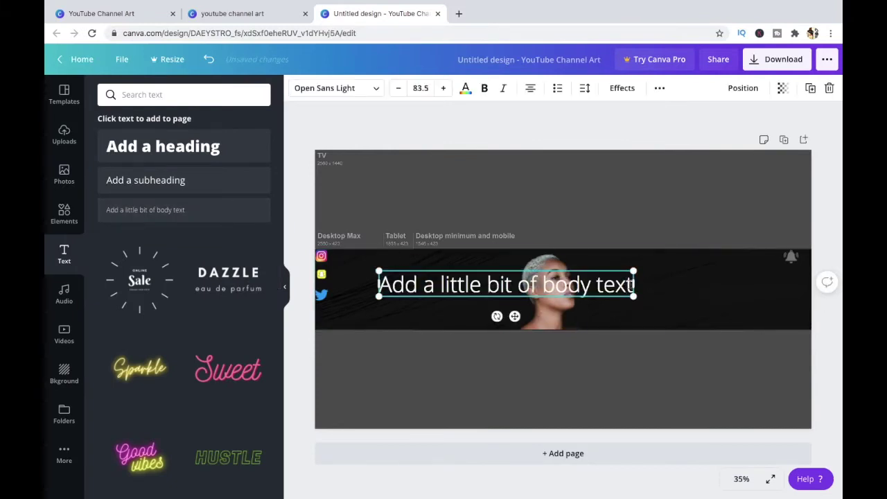
pyautogui.moveTo(634, 284); pyautogui.dragTo(396, 288)
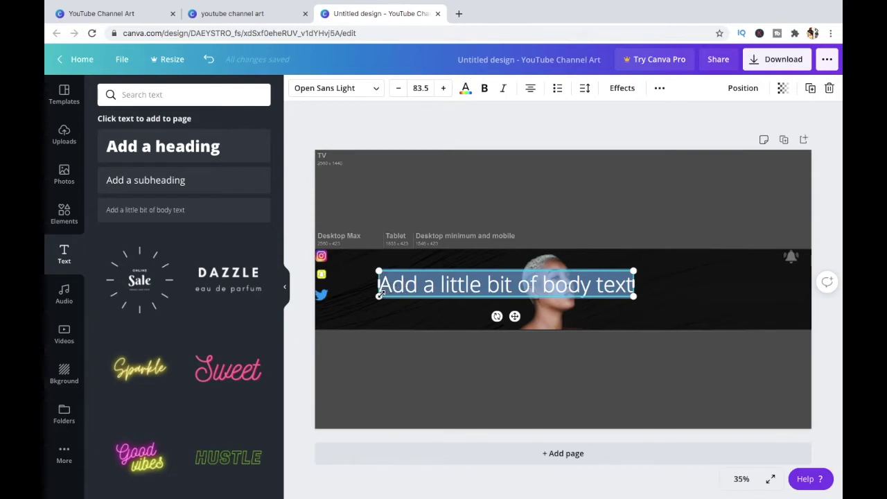
pyautogui.press('BackSpace')
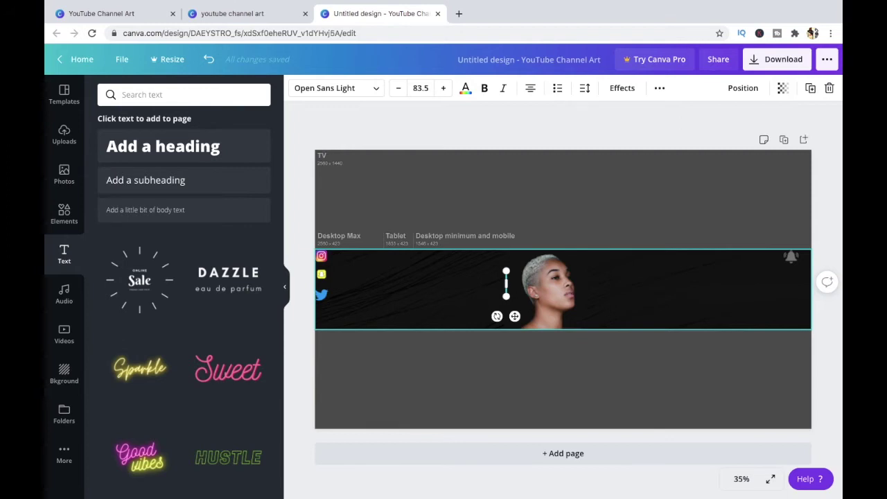
pyautogui.write('YOUTUBE! CHANNEL')
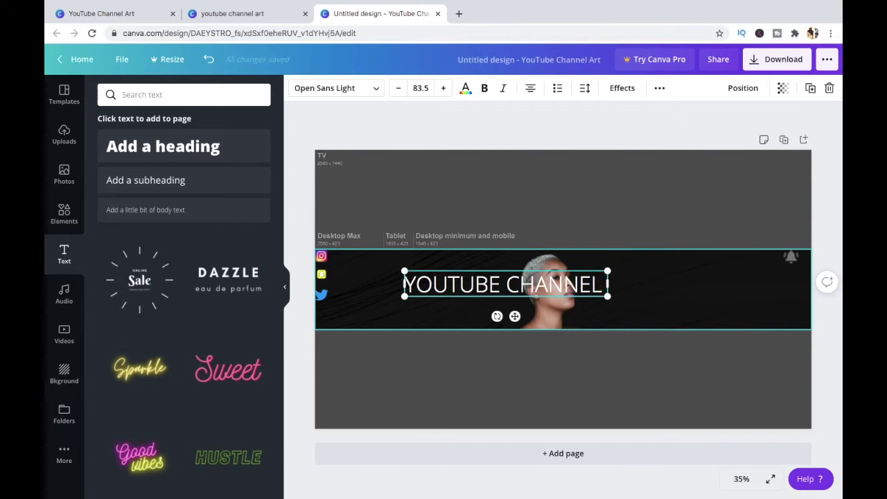
pyautogui.write('ART BANNER')
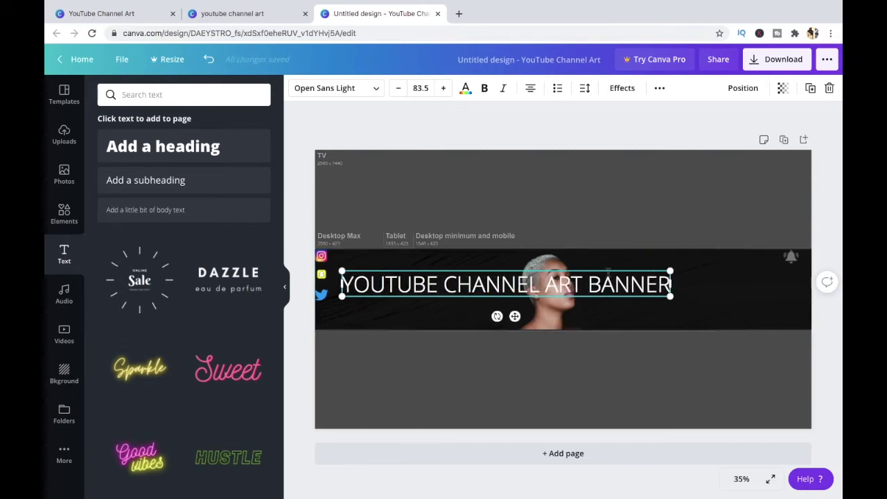
pyautogui.click(373, 88)
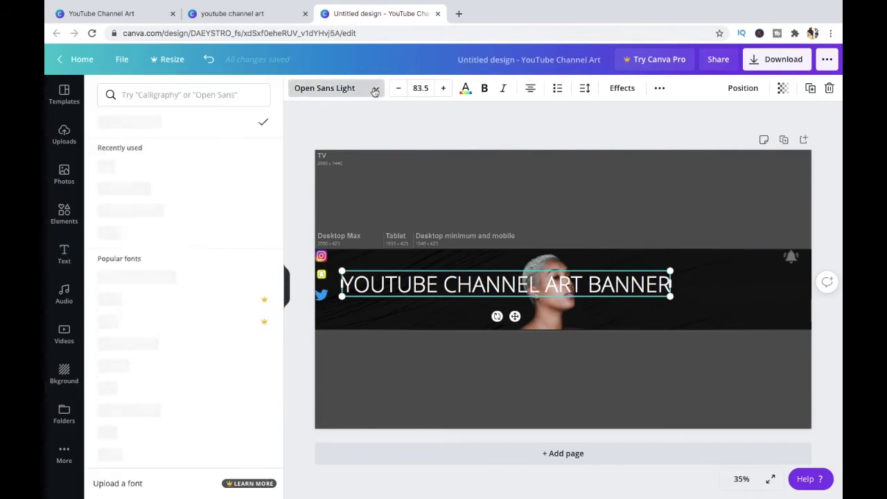
# Step: Set the title in the Abys font, reposition it, and shrink it to size 66.5
pyautogui.click(158, 170)
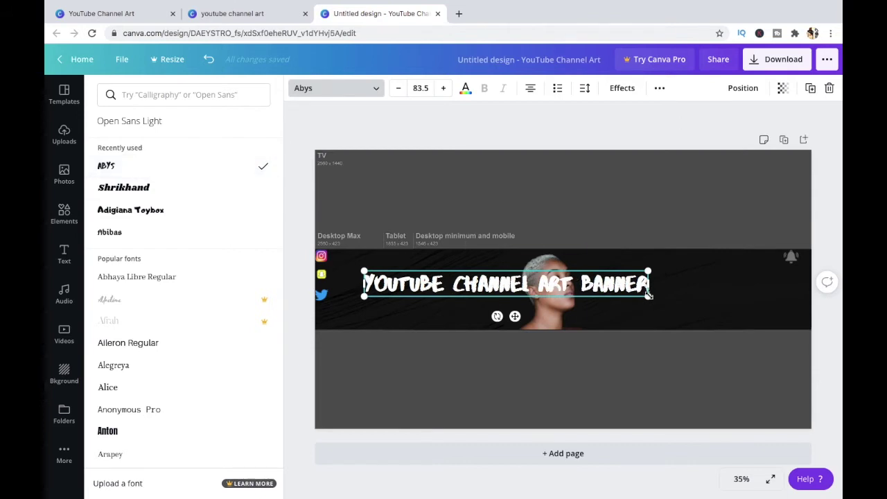
pyautogui.moveTo(514, 317); pyautogui.dragTo(549, 292)
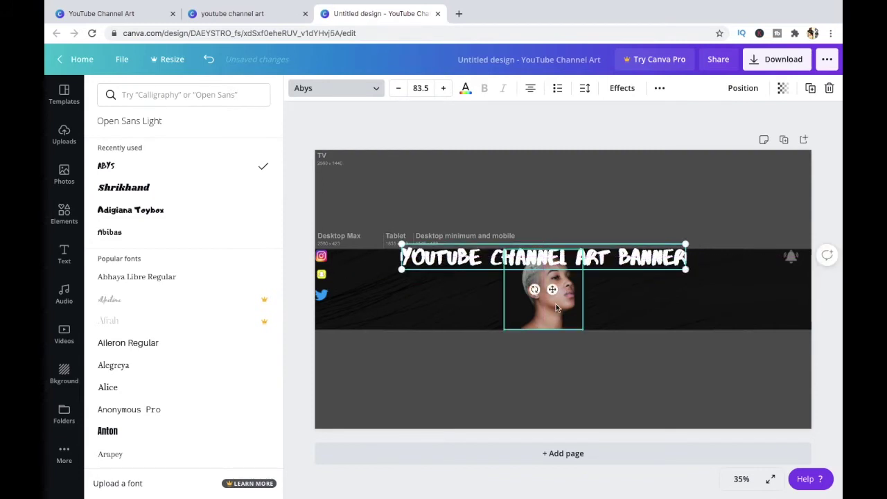
pyautogui.moveTo(553, 289)
pyautogui.mouseDown()
pyautogui.moveTo(468, 291)
pyautogui.moveTo(494, 305)
pyautogui.moveTo(659, 292)
pyautogui.mouseUp()
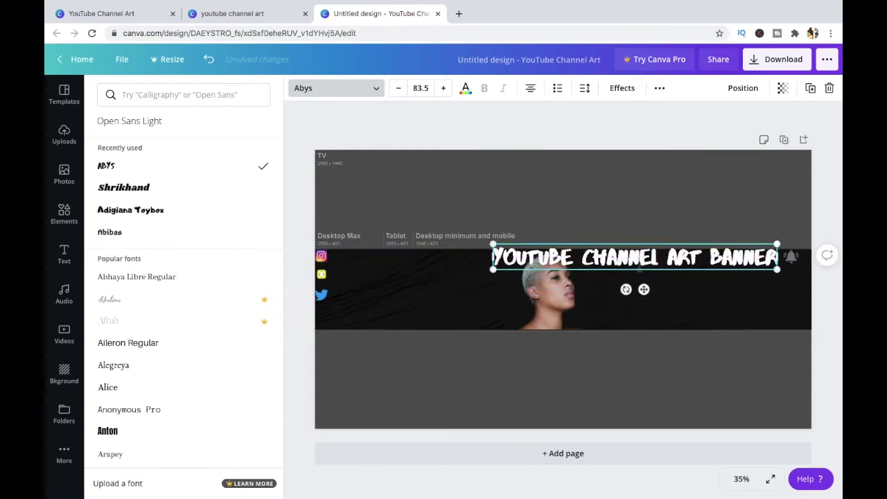
pyautogui.click(399, 93)
pyautogui.click(398, 92)
pyautogui.click(396, 91)
pyautogui.click(396, 92)
pyautogui.click(395, 91)
pyautogui.click(396, 91)
pyautogui.click(395, 92)
# Step: Wrap the title onto two lines, resize it to 62.9, and place it above the dark strip
pyautogui.moveTo(530, 265); pyautogui.dragTo(573, 265)
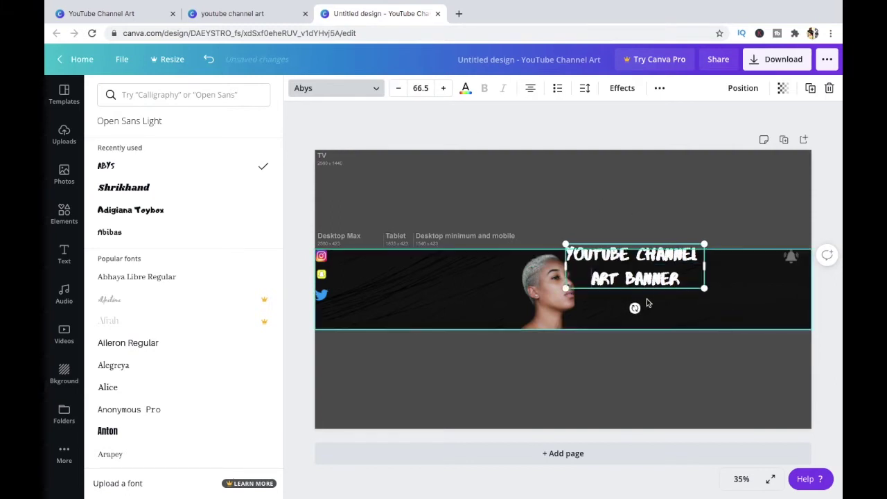
pyautogui.moveTo(693, 281); pyautogui.dragTo(650, 263)
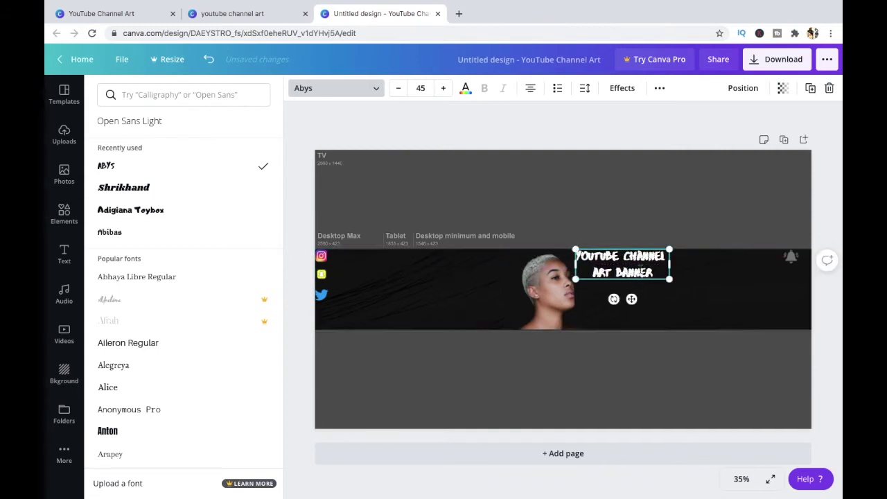
pyautogui.moveTo(632, 298); pyautogui.dragTo(664, 288)
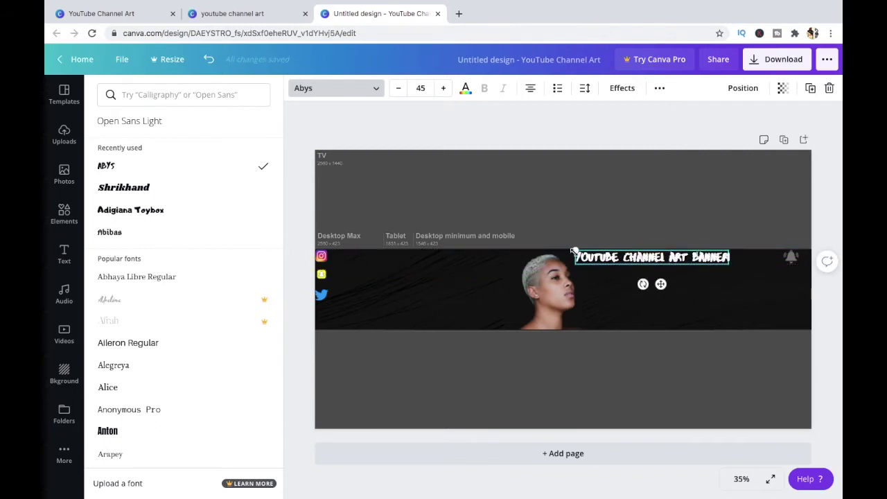
pyautogui.moveTo(574, 251); pyautogui.dragTo(514, 244)
pyautogui.moveTo(631, 284)
pyautogui.mouseDown()
pyautogui.moveTo(662, 296)
pyautogui.moveTo(673, 290)
pyautogui.mouseUp()
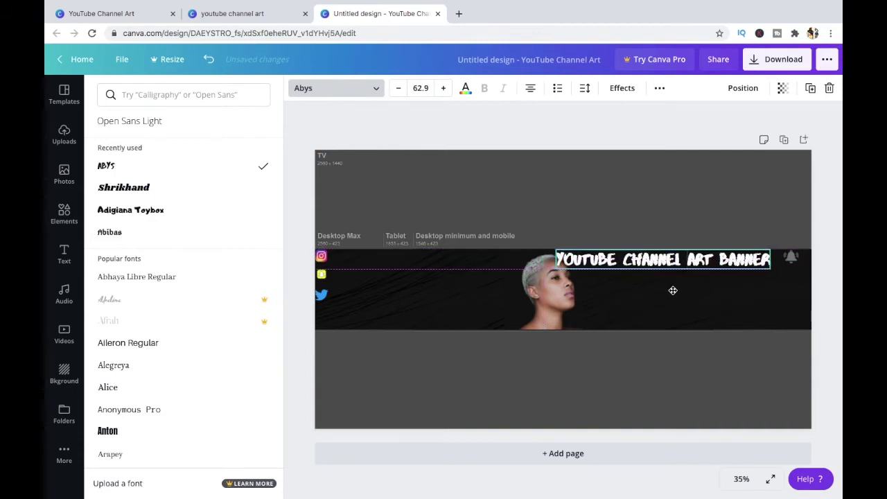
pyautogui.moveTo(674, 290); pyautogui.dragTo(548, 225)
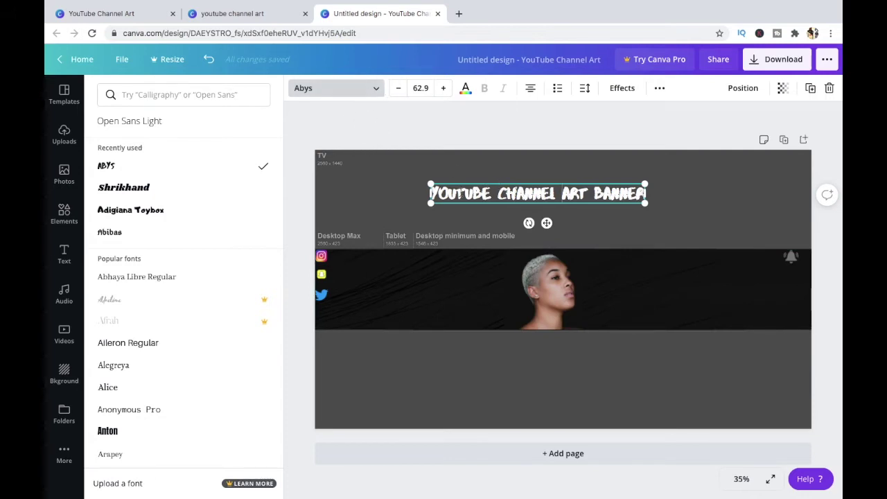
# Step: Try the Shrikhand, Adigiana Toybox and Abibas fonts, then settle on Aloja for the title
pyautogui.click(158, 188)
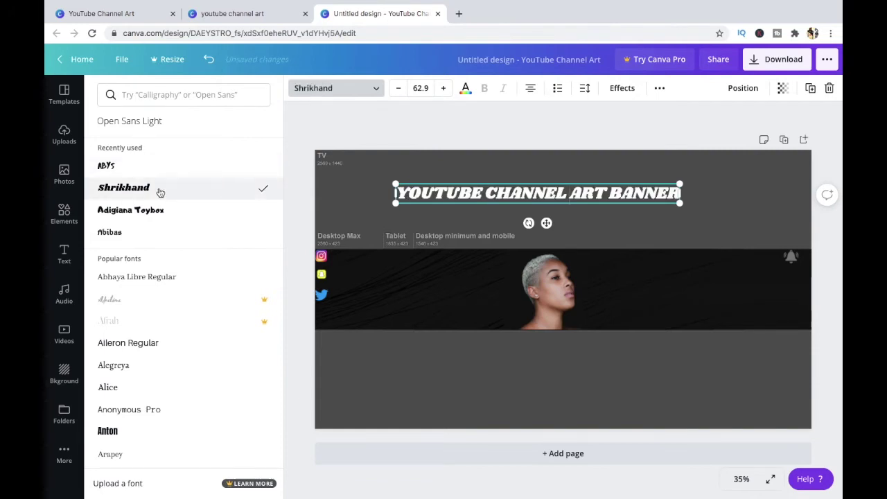
pyautogui.click(126, 213)
pyautogui.click(126, 231)
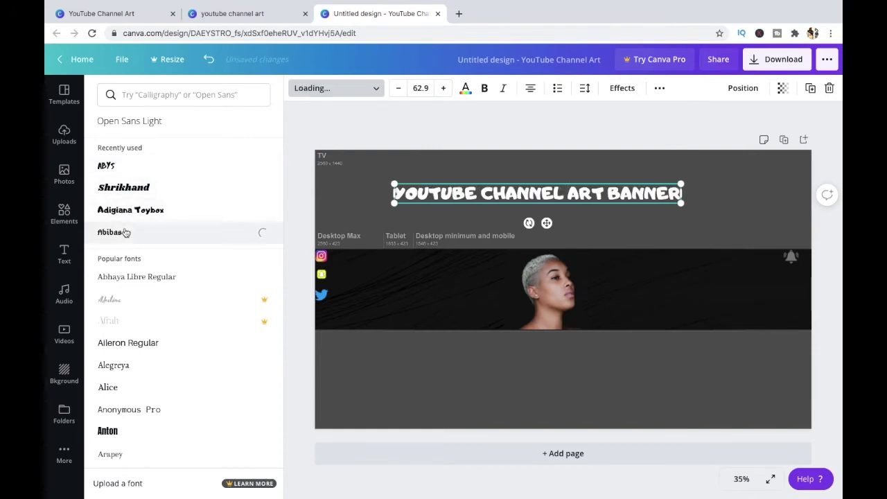
pyautogui.scroll(-3, 123, 222)
pyautogui.scroll(-3, 123, 213)
pyautogui.scroll(-3, 123, 213)
pyautogui.scroll(-3, 125, 213)
pyautogui.scroll(-3, 125, 212)
pyautogui.scroll(-3, 125, 213)
pyautogui.scroll(-3, 125, 213)
pyautogui.scroll(-3, 125, 214)
pyautogui.scroll(-3, 125, 214)
pyautogui.scroll(-3, 125, 214)
pyautogui.scroll(-3, 124, 213)
pyautogui.scroll(-3, 125, 214)
pyautogui.scroll(-3, 125, 213)
pyautogui.scroll(-3, 123, 212)
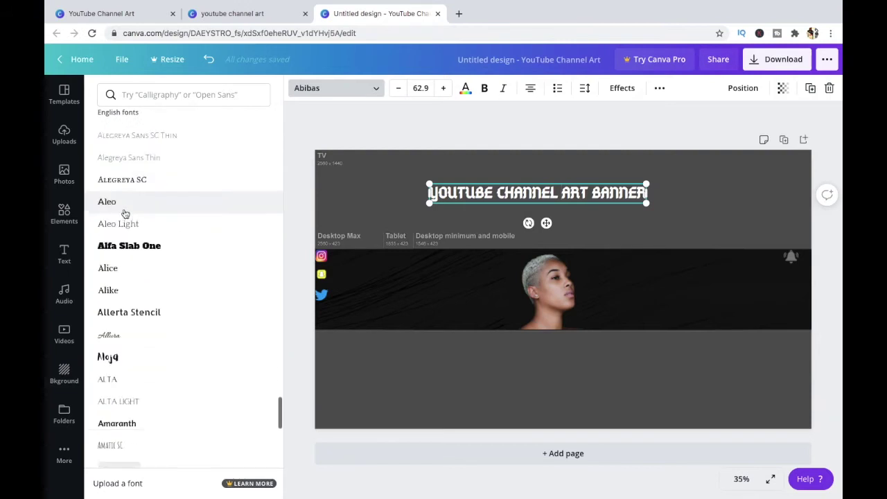
pyautogui.scroll(-3, 124, 212)
pyautogui.click(125, 224)
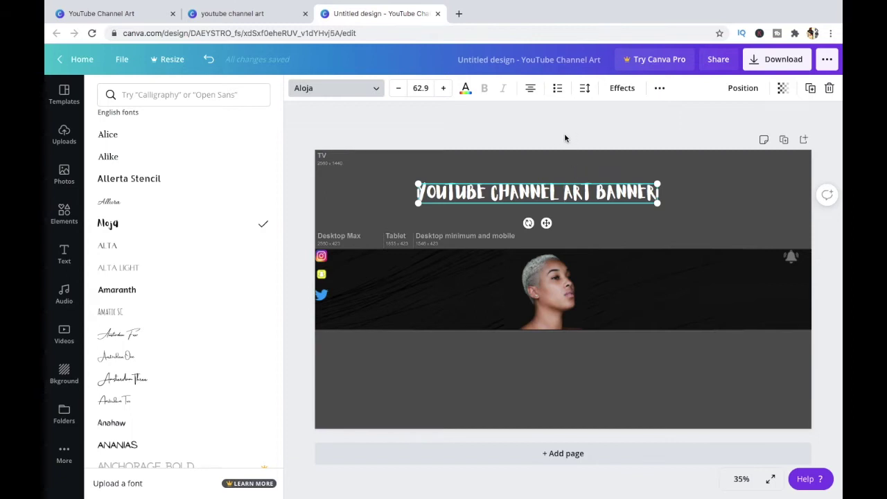
pyautogui.scroll(10, 176, 178)
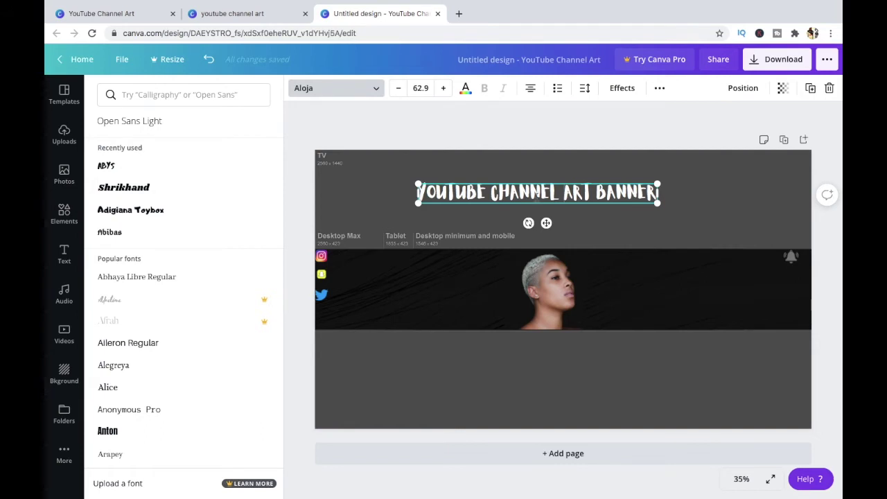
pyautogui.click(64, 254)
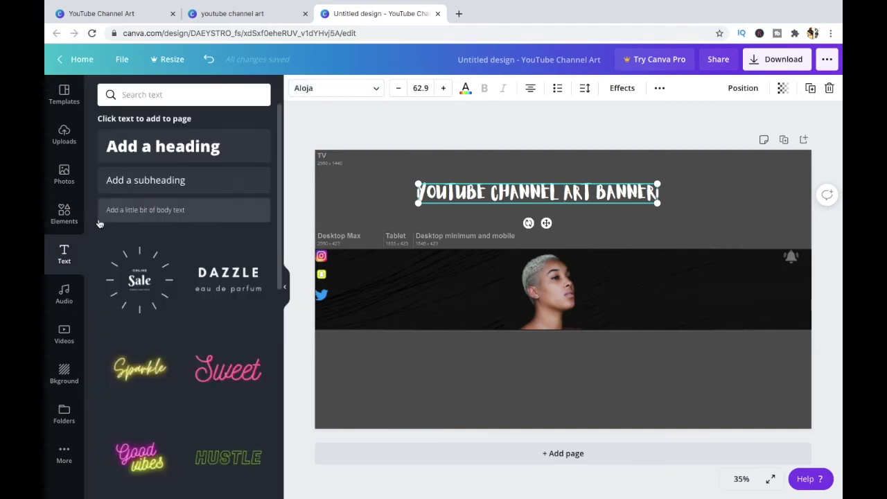
# Step: Add a NAME label in Aloja beside the Instagram icon on the banner's left
pyautogui.click(154, 209)
pyautogui.moveTo(546, 237); pyautogui.dragTo(545, 292)
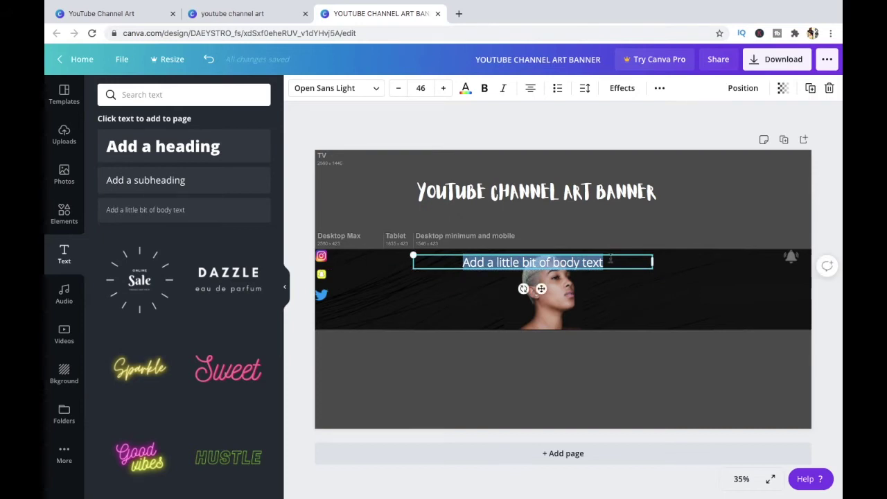
pyautogui.write('NAME')
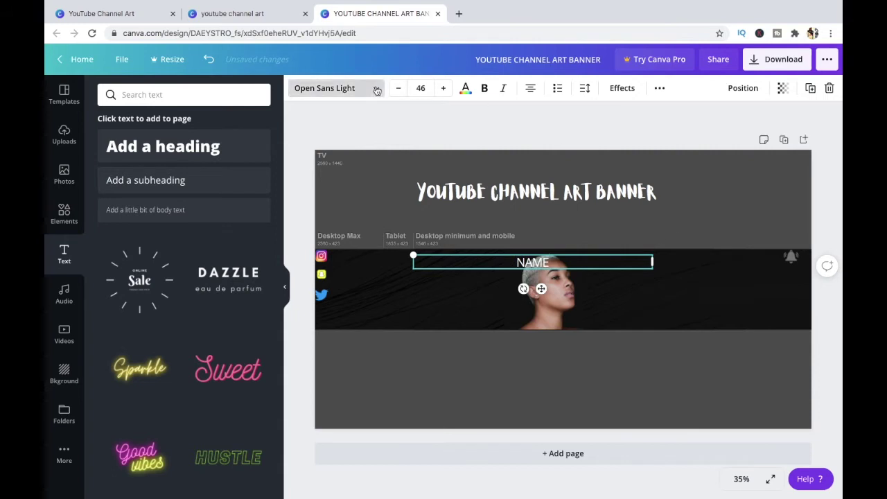
pyautogui.click(374, 88)
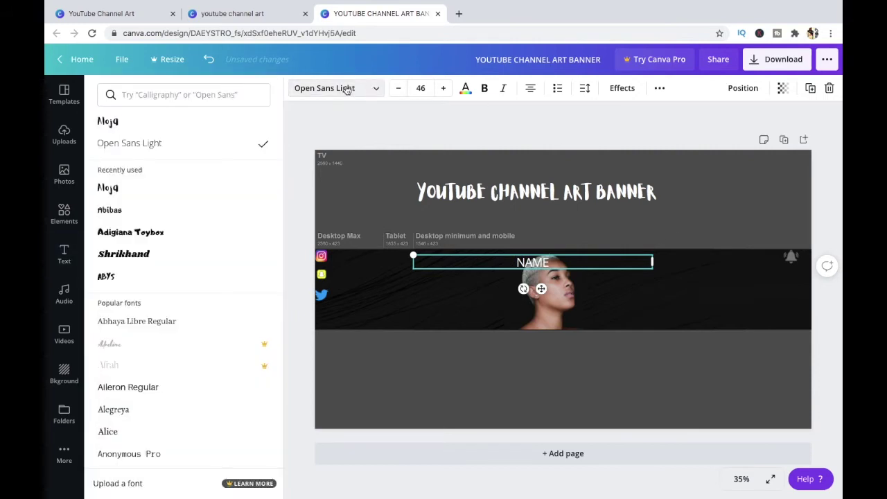
pyautogui.click(229, 122)
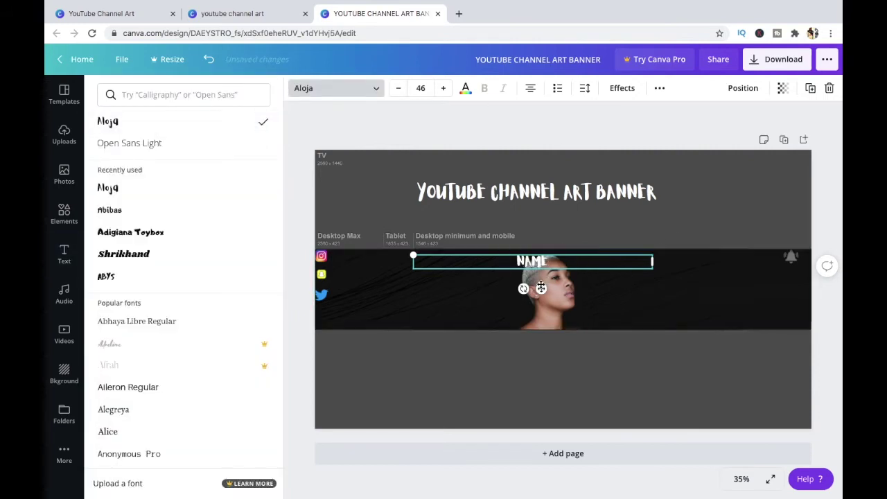
pyautogui.moveTo(539, 294); pyautogui.dragTo(361, 289)
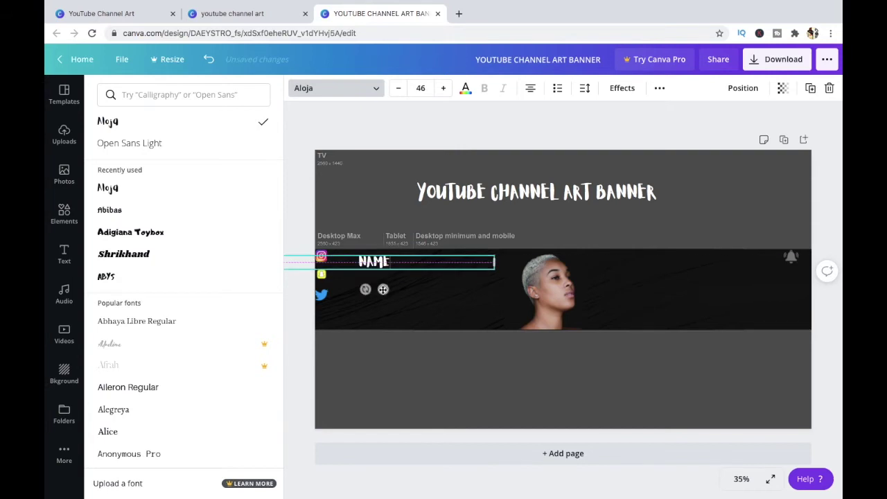
pyautogui.moveTo(361, 289); pyautogui.dragTo(359, 284)
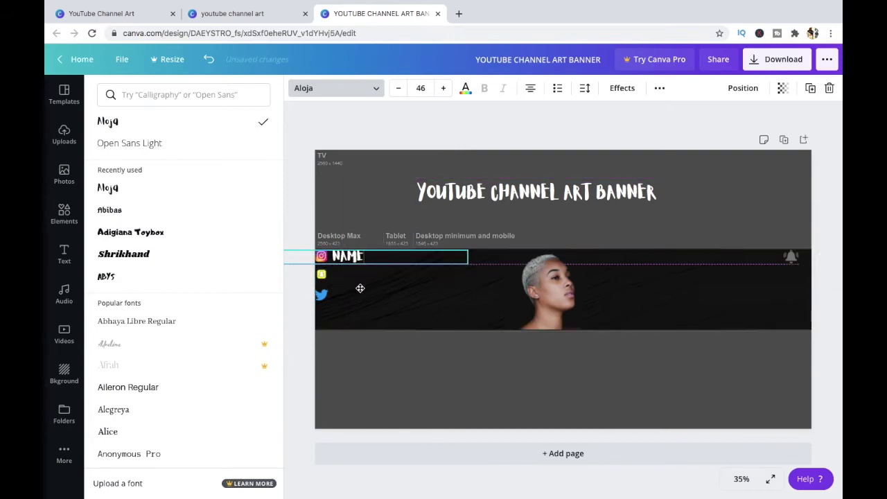
# Step: Duplicate the NAME label twice, placing the copies beside the Snapchat and Twitter icons
pyautogui.click(810, 89)
pyautogui.moveTo(356, 286); pyautogui.dragTo(355, 304)
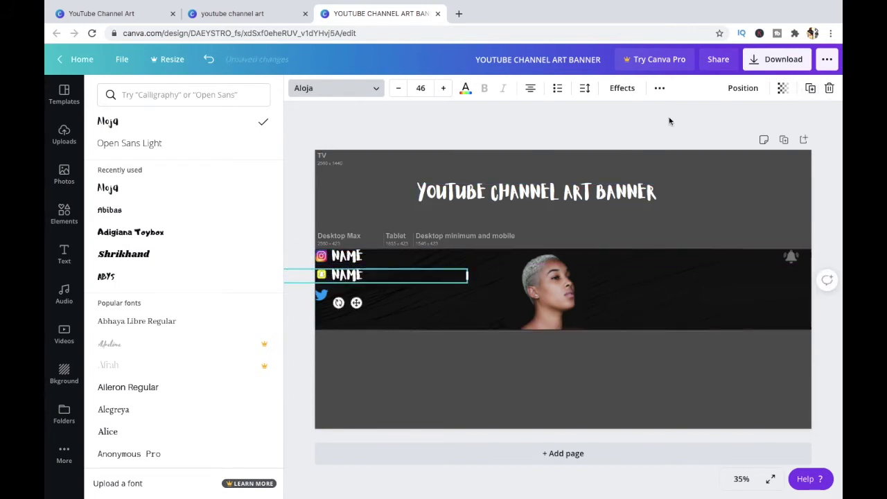
pyautogui.click(808, 90)
pyautogui.moveTo(356, 306); pyautogui.dragTo(359, 325)
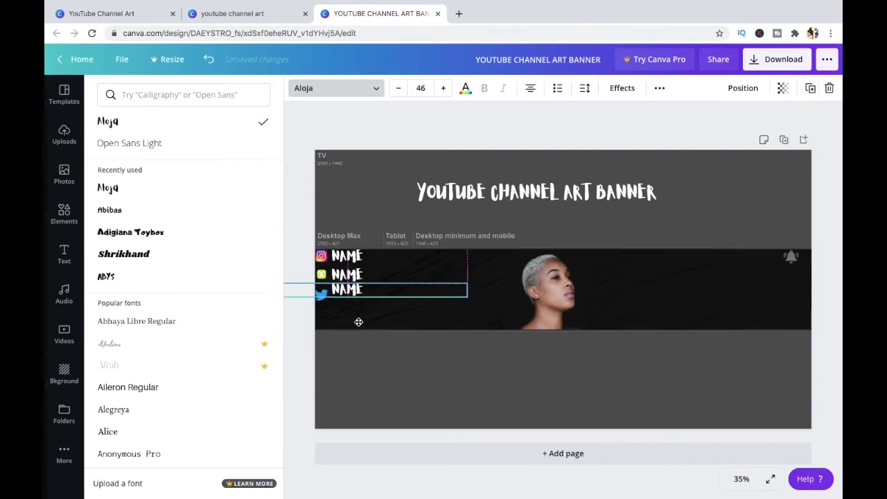
pyautogui.click(468, 128)
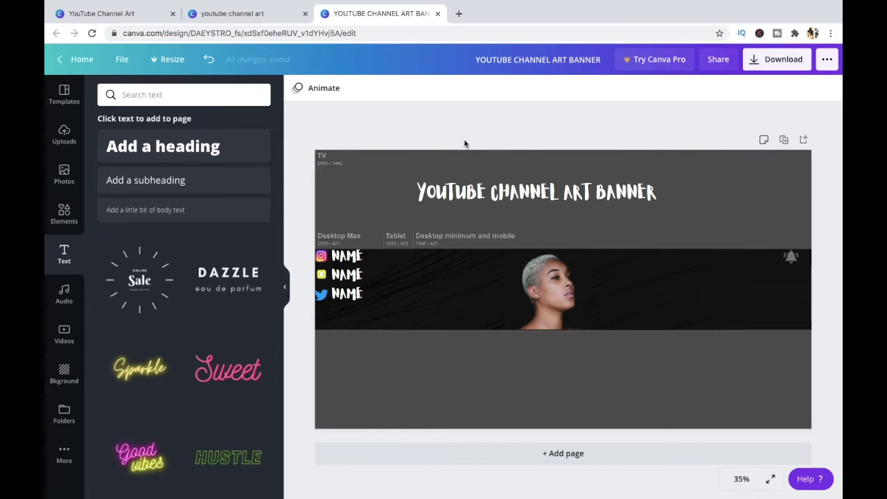
# Step: Add SUBSCRIBE in the Aloja font to the right of the portrait
pyautogui.click(196, 210)
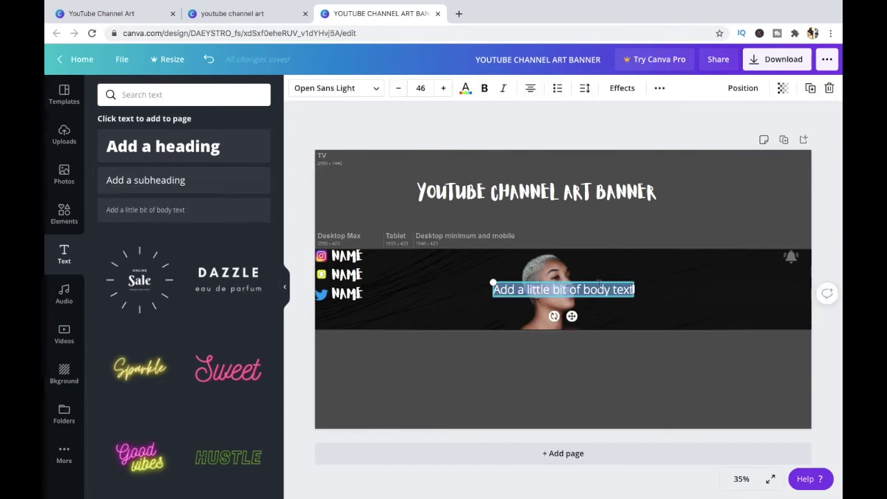
pyautogui.write('SUBSCRIBE')
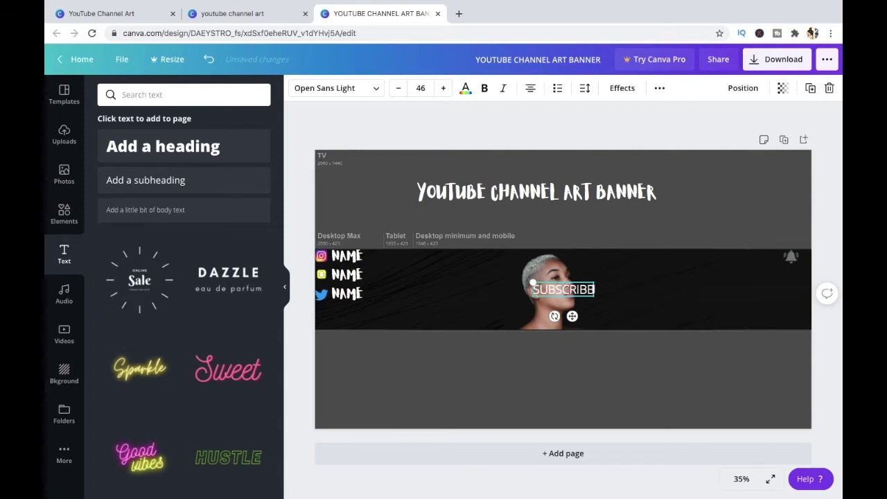
pyautogui.click(374, 88)
pyautogui.click(108, 122)
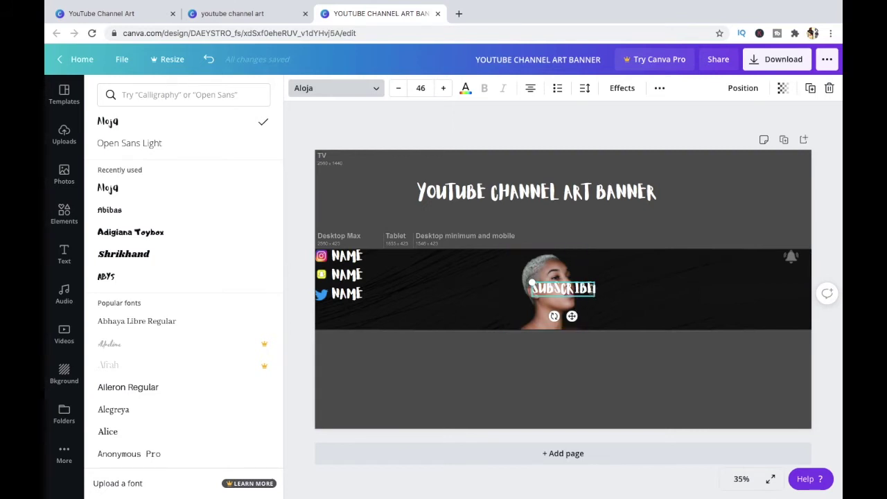
pyautogui.moveTo(588, 282); pyautogui.dragTo(656, 269)
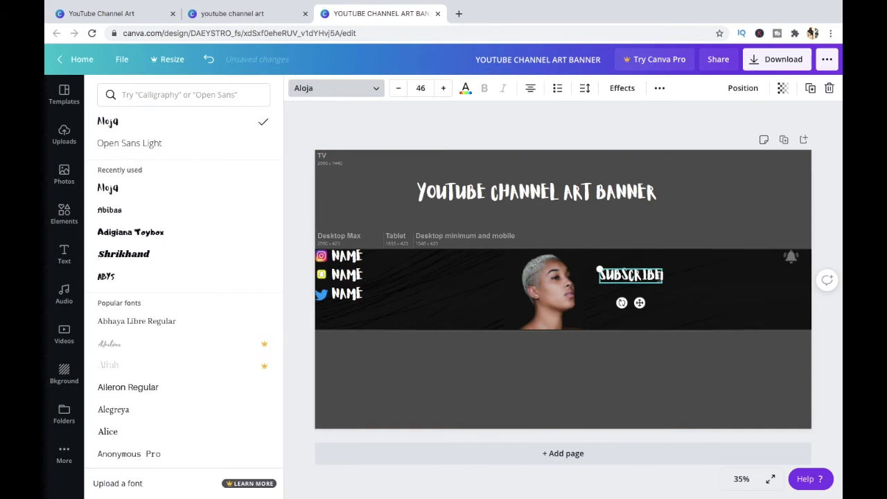
# Step: Extend it with 'and turn on notifications', split into lines, and move it to the upper right
pyautogui.write('and turn on notifications')
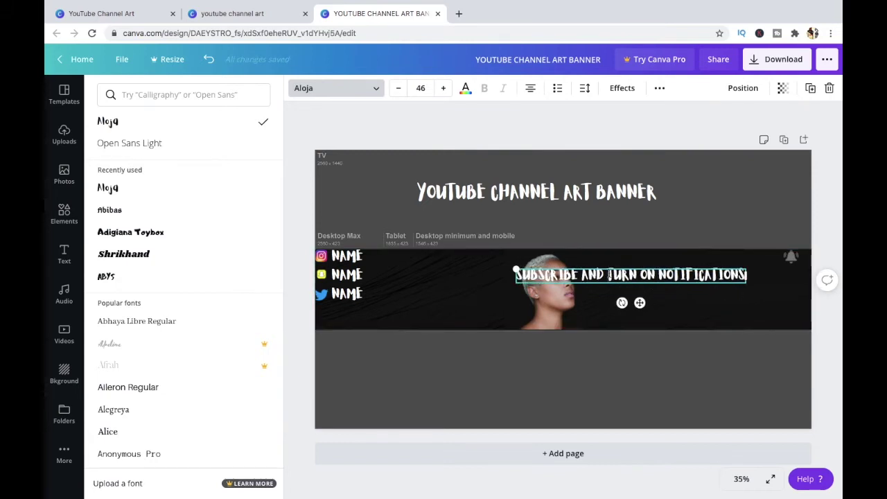
pyautogui.press('Return')
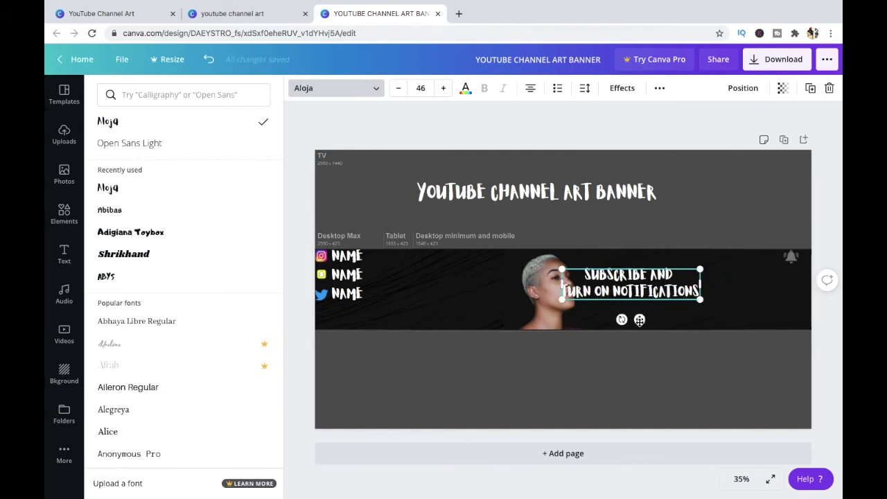
pyautogui.moveTo(640, 321); pyautogui.dragTo(723, 301)
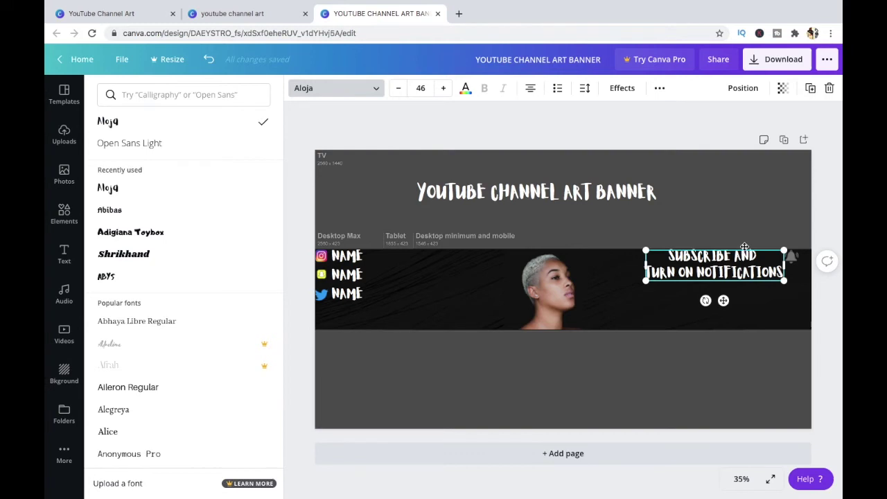
pyautogui.press('Return')
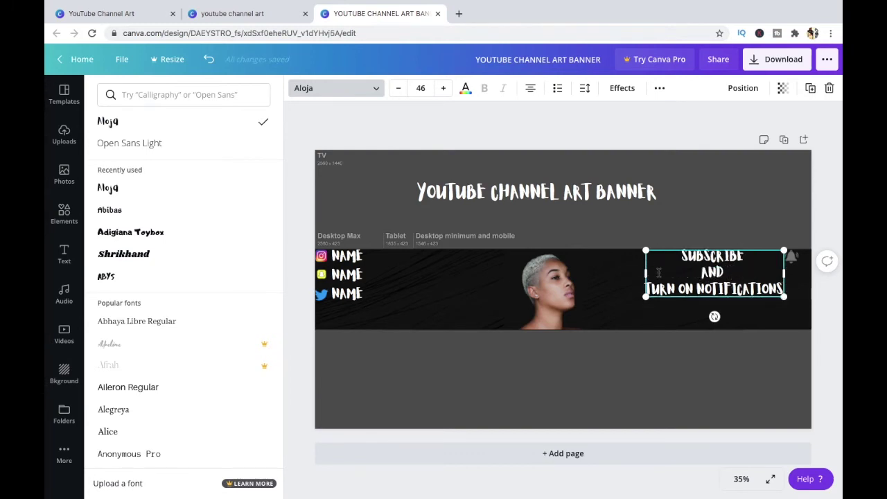
# Step: Shrink the subscribe message to 38.4 and narrow it into four lines at the right edge
pyautogui.moveTo(784, 297); pyautogui.dragTo(761, 289)
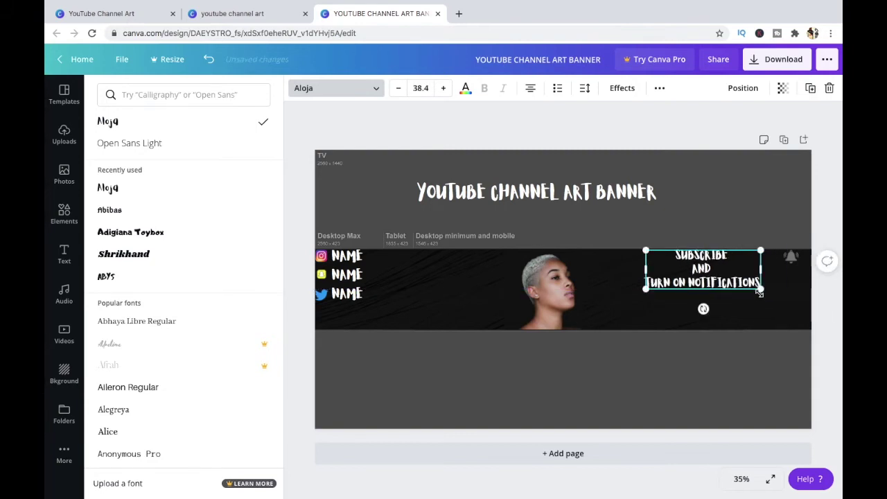
pyautogui.moveTo(717, 286); pyautogui.dragTo(773, 278)
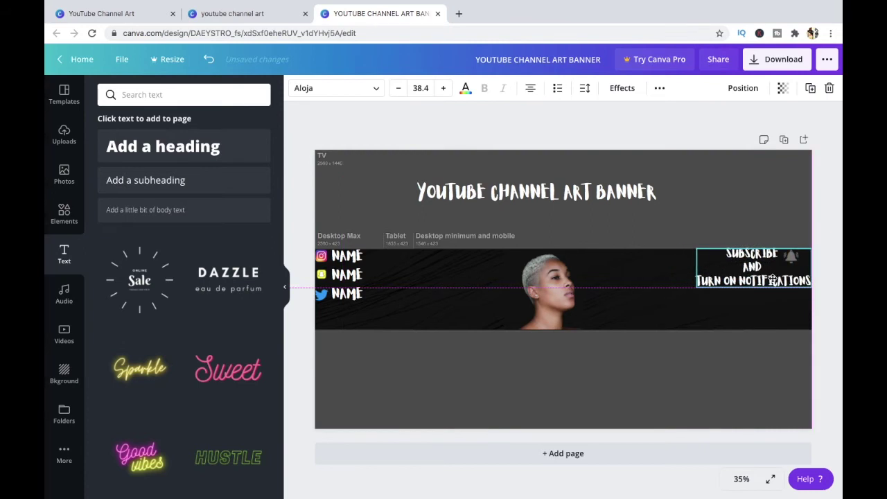
pyautogui.moveTo(774, 278); pyautogui.dragTo(742, 280)
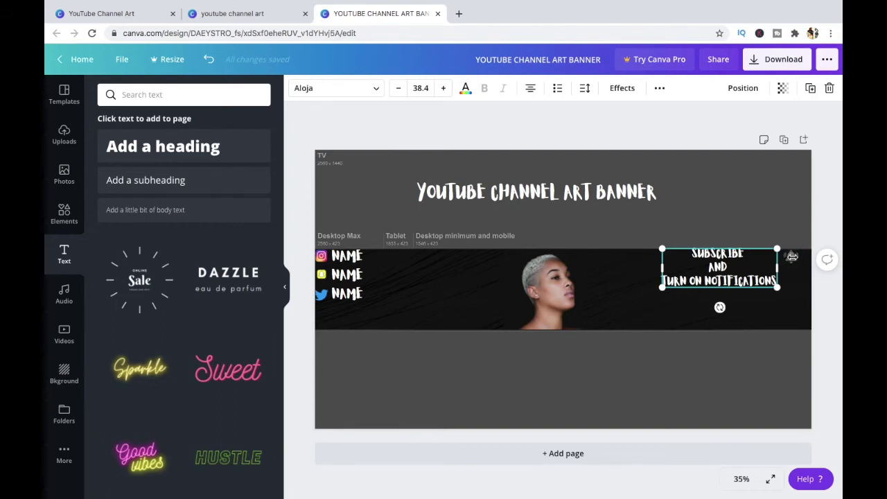
pyautogui.moveTo(753, 266); pyautogui.dragTo(675, 266)
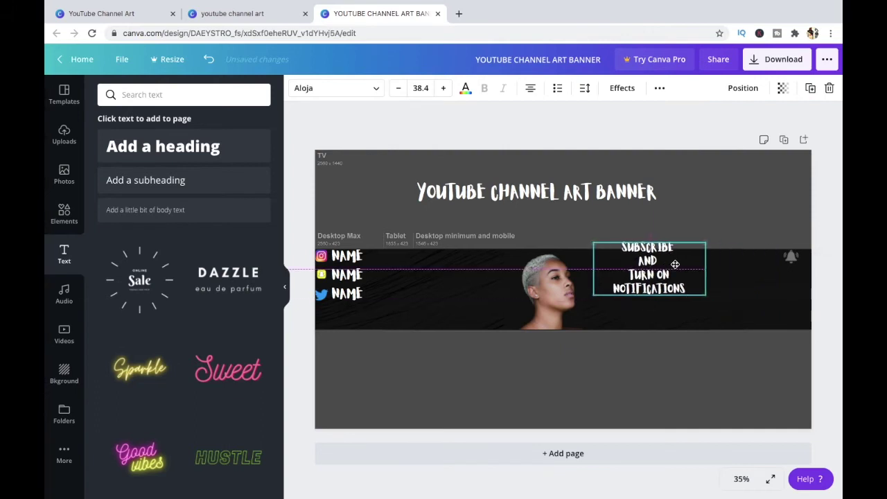
pyautogui.moveTo(792, 258); pyautogui.dragTo(783, 309)
pyautogui.moveTo(659, 267); pyautogui.dragTo(762, 278)
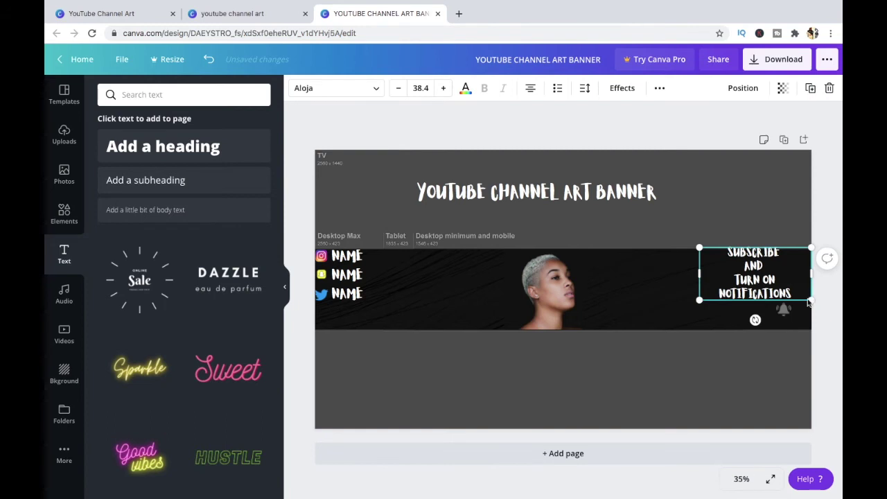
# Step: Fine-tune the message position and place the bell icon beside NOTIFICATIONS
pyautogui.moveTo(784, 310); pyautogui.dragTo(788, 312)
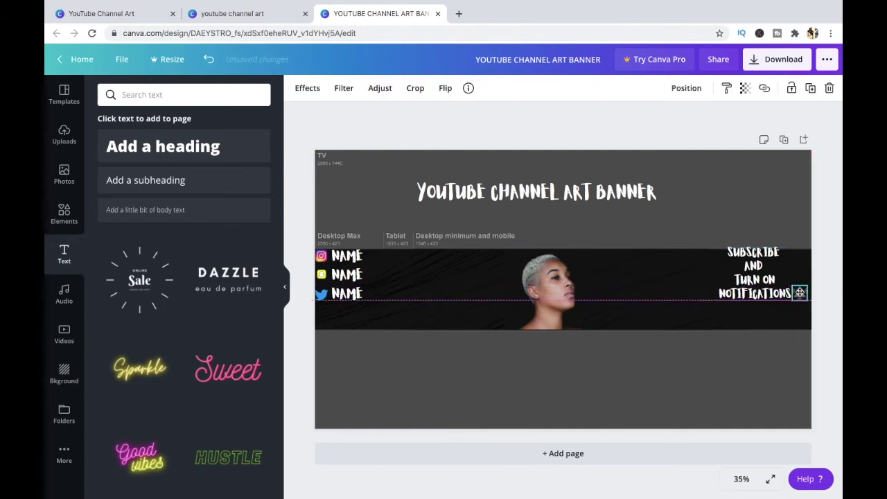
pyautogui.moveTo(752, 274); pyautogui.dragTo(752, 278)
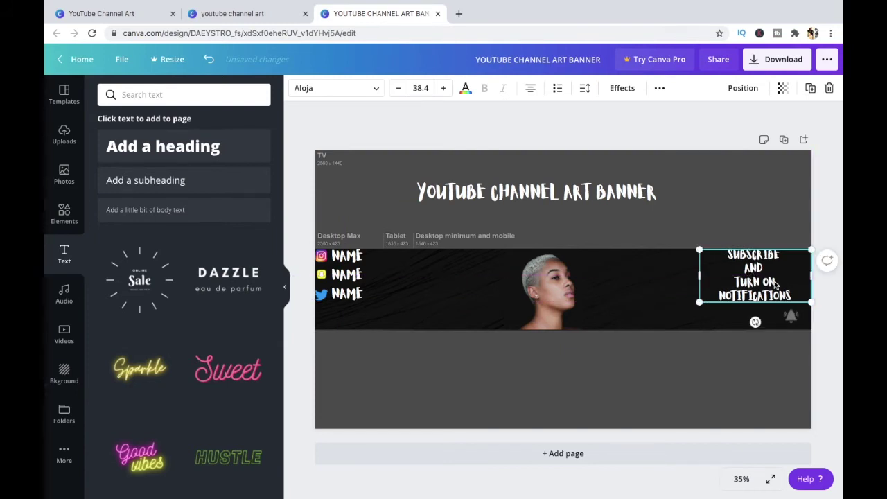
pyautogui.moveTo(771, 278)
pyautogui.mouseDown()
pyautogui.moveTo(792, 279)
pyautogui.moveTo(757, 281)
pyautogui.mouseUp()
pyautogui.click(794, 317)
pyautogui.moveTo(795, 317); pyautogui.dragTo(804, 295)
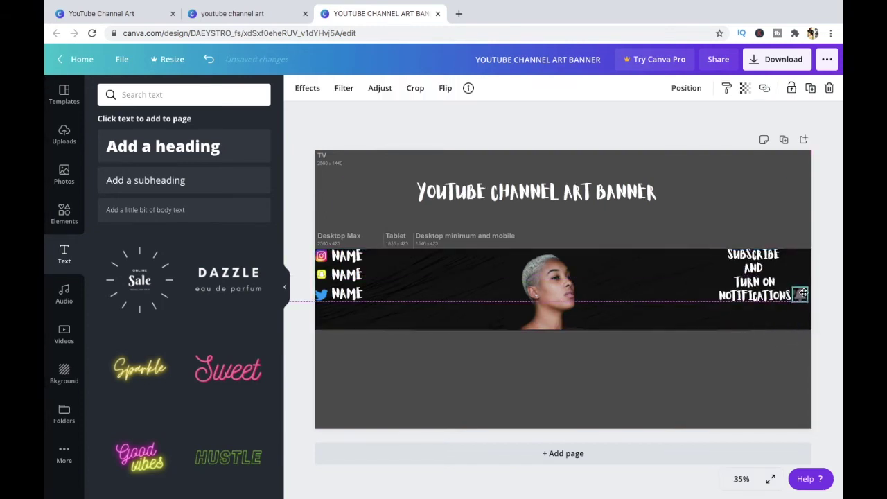
pyautogui.click(772, 212)
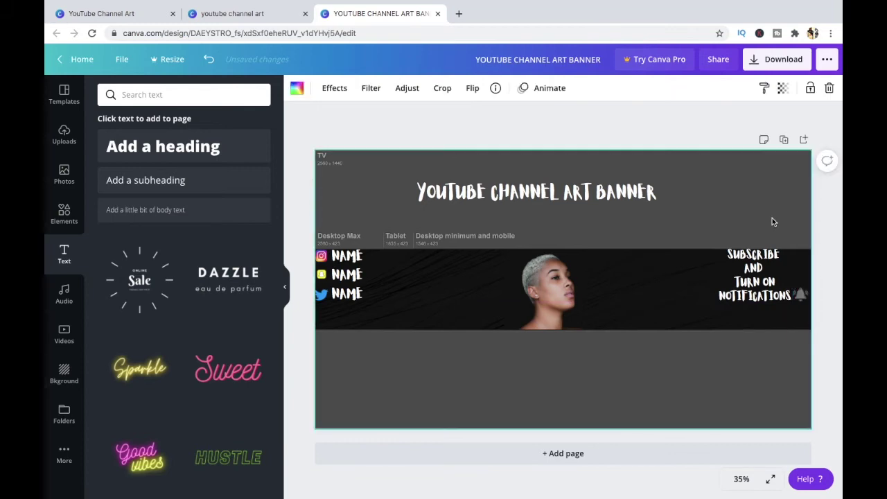
# Step: Add the red arrow image, desaturate it to grey (saturation -100), and rotate it about 25 degrees
pyautogui.click(65, 137)
pyautogui.scroll(-10, 164, 291)
pyautogui.scroll(-3, 183, 326)
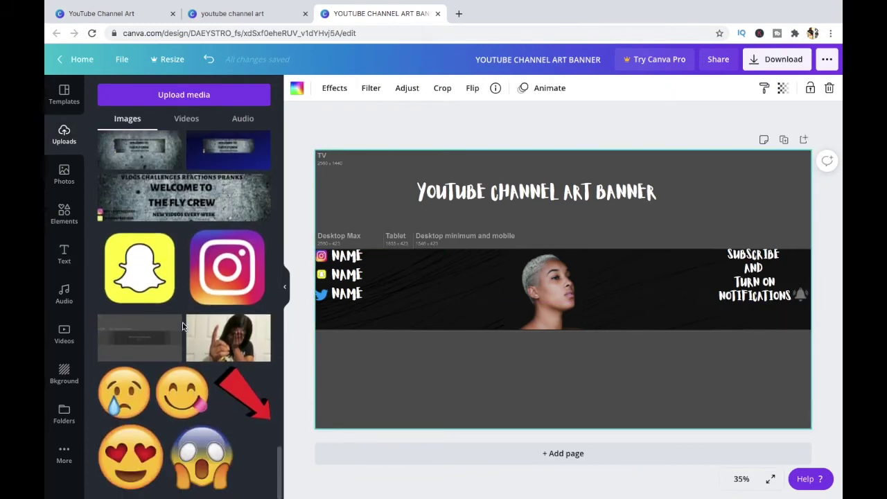
pyautogui.click(242, 393)
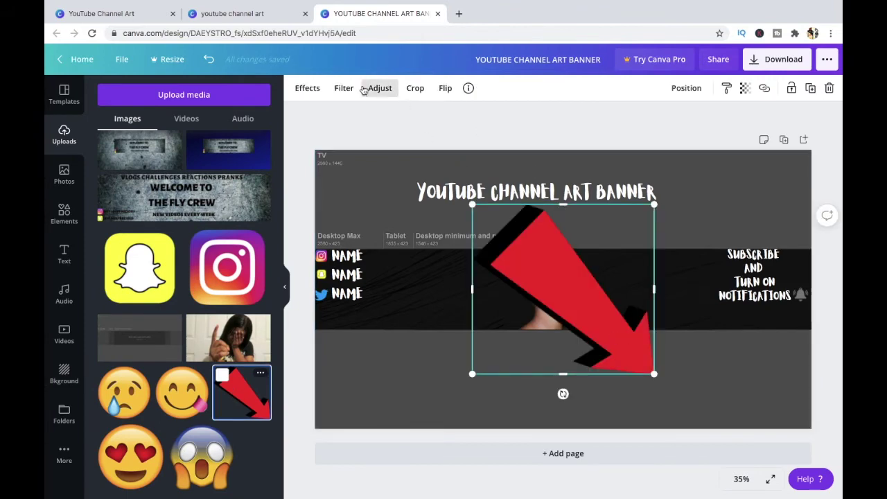
pyautogui.click(347, 89)
pyautogui.click(380, 89)
pyautogui.moveTo(194, 158); pyautogui.dragTo(145, 159)
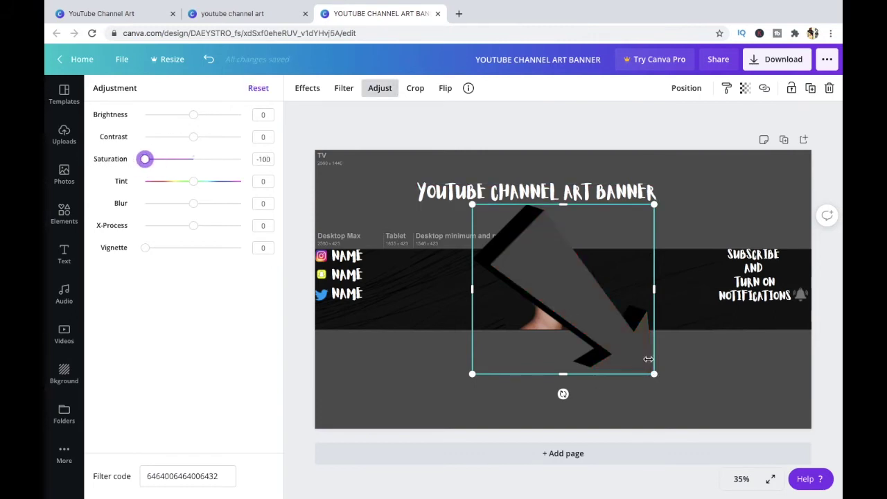
pyautogui.moveTo(563, 393); pyautogui.dragTo(661, 326)
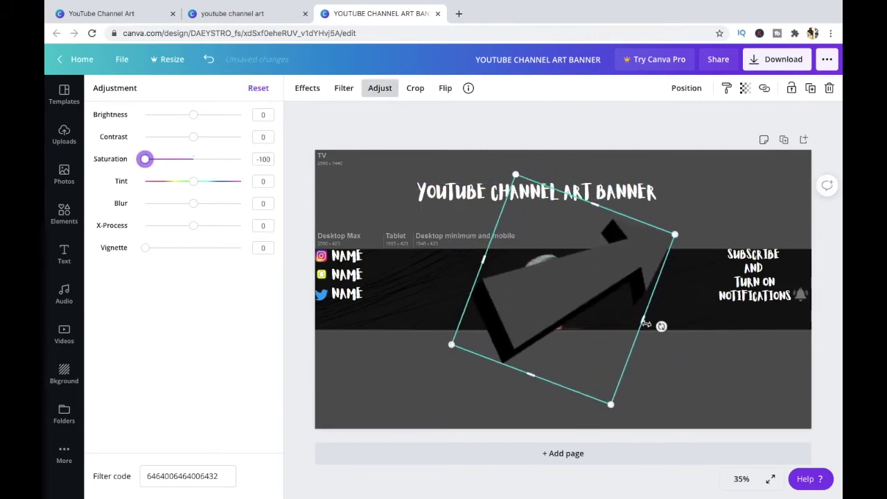
# Step: Add the white arrow image from the uploaded images library
pyautogui.click(64, 136)
pyautogui.scroll(3, 144, 259)
pyautogui.scroll(2, 144, 259)
pyautogui.scroll(5, 144, 259)
pyautogui.scroll(5, 145, 259)
pyautogui.scroll(5, 132, 243)
pyautogui.scroll(3, 119, 226)
pyautogui.click(120, 226)
# Step: Delete the grey arrow, then shrink, rotate and reposition the white arrow
pyautogui.moveTo(562, 287); pyautogui.dragTo(551, 365)
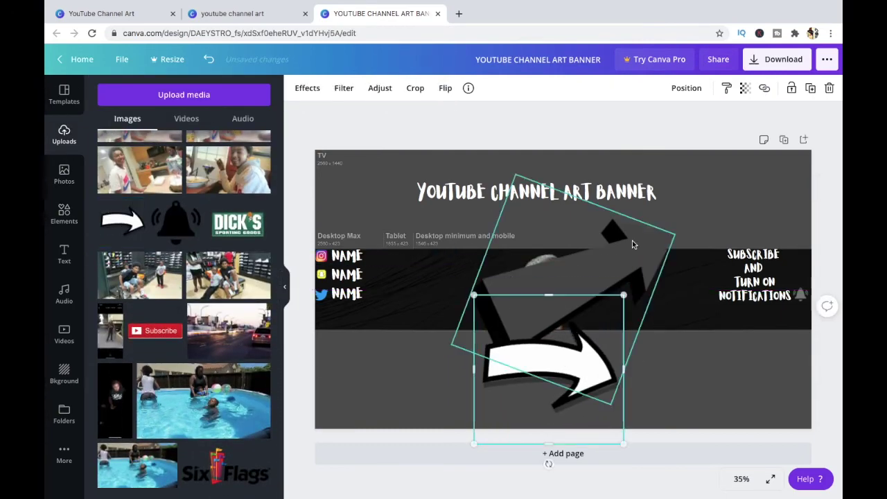
pyautogui.click(830, 88)
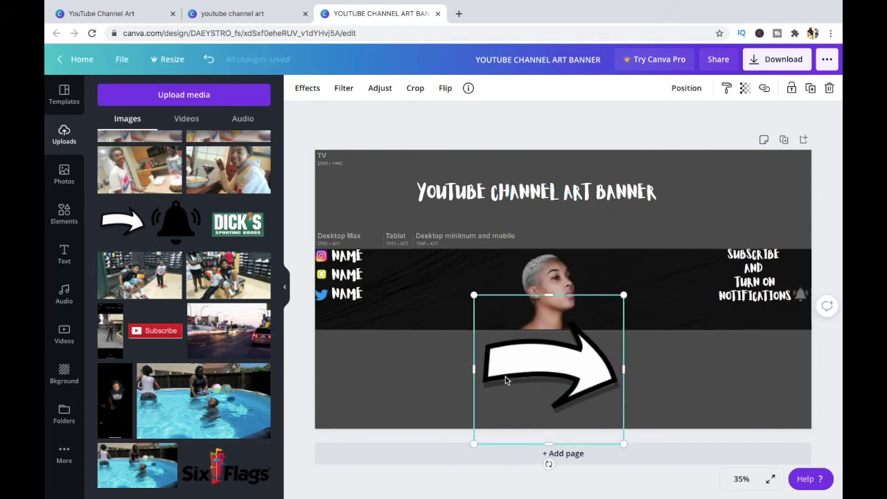
pyautogui.moveTo(549, 464)
pyautogui.mouseDown()
pyautogui.moveTo(622, 450)
pyautogui.moveTo(627, 440)
pyautogui.mouseUp()
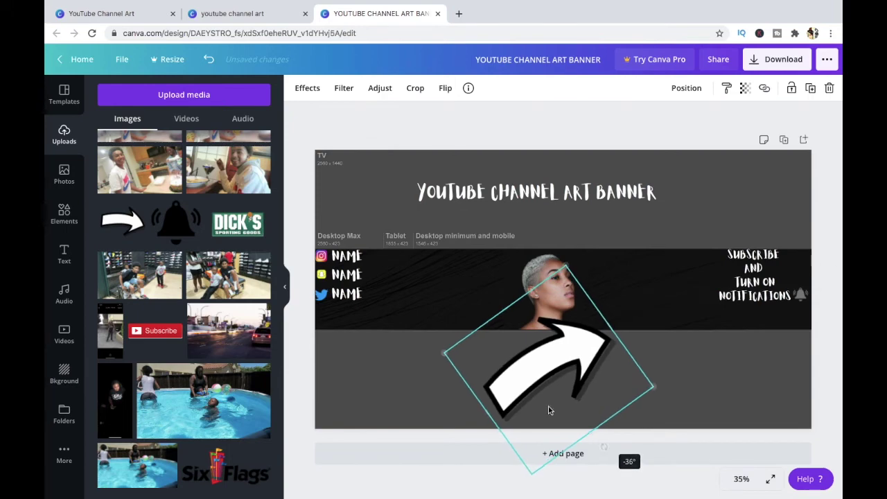
pyautogui.moveTo(443, 352)
pyautogui.mouseDown()
pyautogui.moveTo(658, 395)
pyautogui.moveTo(635, 350)
pyautogui.moveTo(620, 403)
pyautogui.moveTo(638, 390)
pyautogui.mouseUp()
pyautogui.moveTo(673, 333); pyautogui.dragTo(804, 268)
pyautogui.moveTo(790, 340)
pyautogui.mouseDown()
pyautogui.moveTo(731, 348)
pyautogui.moveTo(775, 314)
pyautogui.mouseUp()
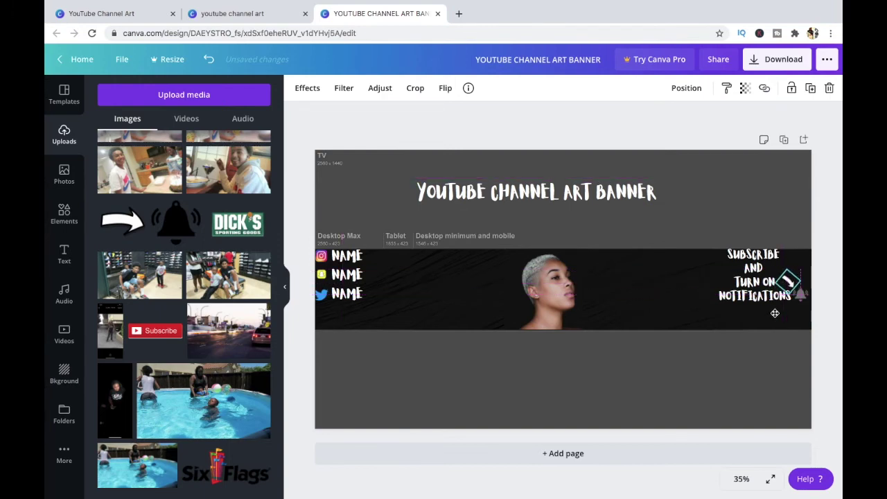
pyautogui.moveTo(775, 313); pyautogui.dragTo(719, 393)
# Step: Realign the subscribe text and bell, and set the small white arrow beside the bell
pyautogui.click(799, 298)
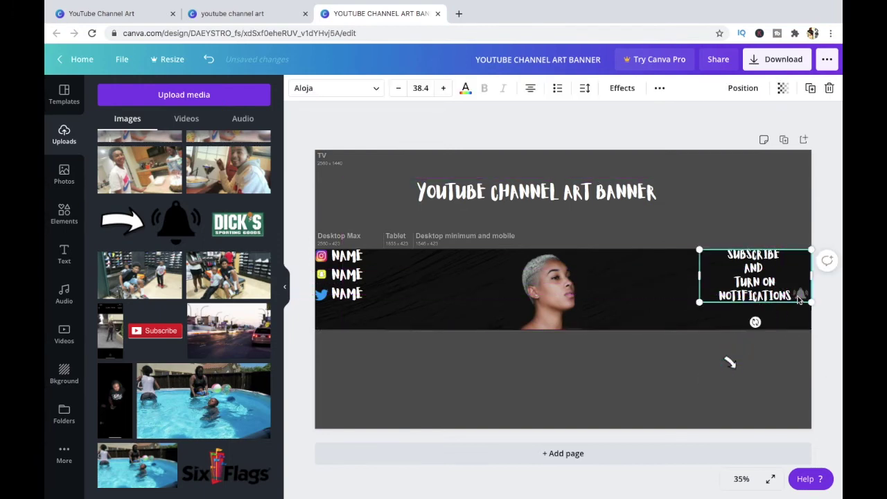
pyautogui.moveTo(787, 261); pyautogui.dragTo(746, 264)
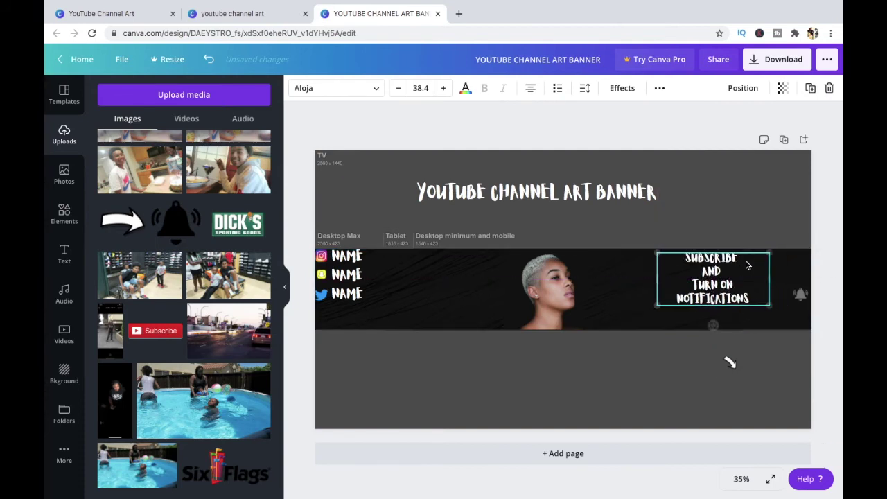
pyautogui.click(799, 292)
pyautogui.moveTo(799, 292); pyautogui.dragTo(802, 320)
pyautogui.moveTo(734, 278); pyautogui.dragTo(775, 277)
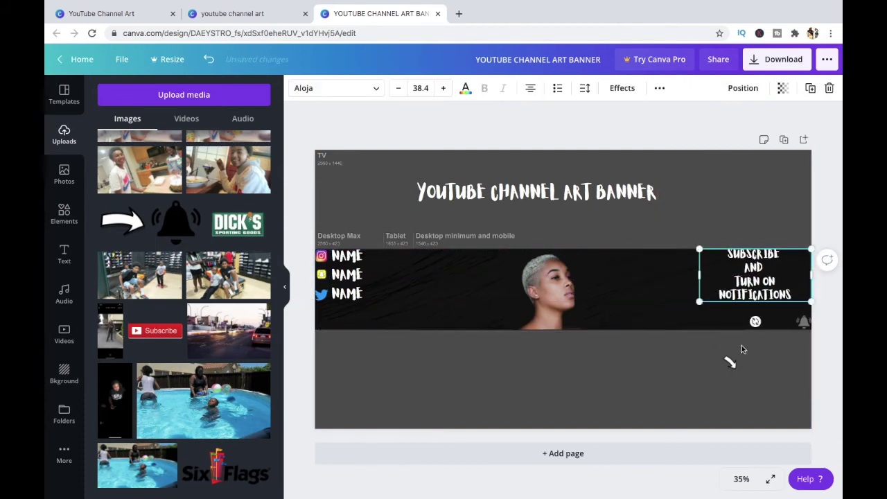
pyautogui.click(802, 318)
pyautogui.moveTo(802, 318)
pyautogui.mouseDown()
pyautogui.moveTo(757, 302)
pyautogui.moveTo(751, 312)
pyautogui.mouseUp()
pyautogui.click(730, 363)
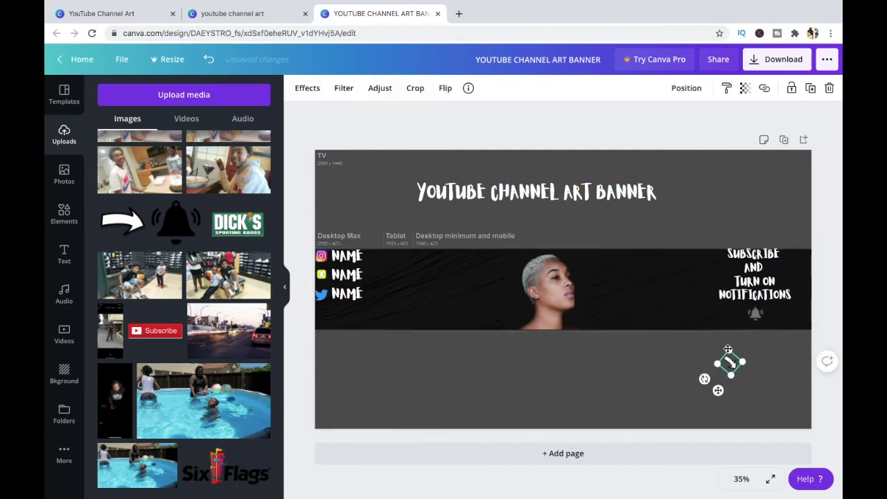
pyautogui.moveTo(728, 350); pyautogui.dragTo(728, 302)
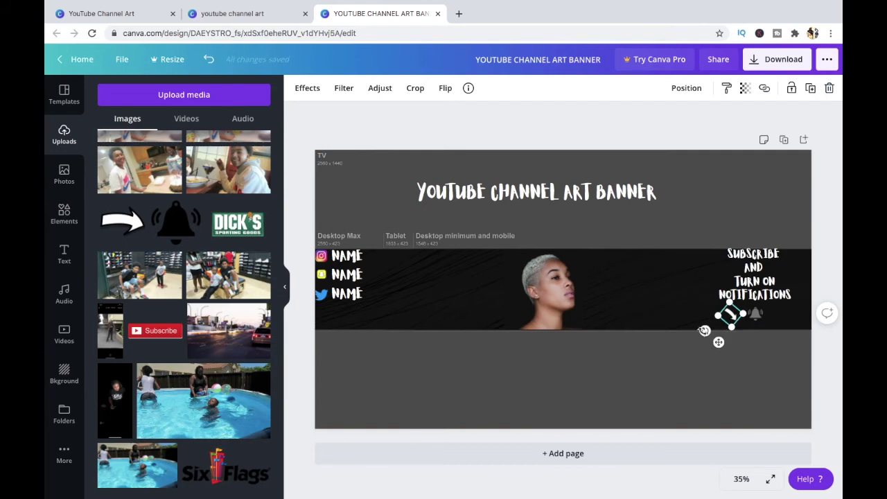
pyautogui.moveTo(730, 316)
pyautogui.mouseDown()
pyautogui.moveTo(733, 307)
pyautogui.moveTo(716, 335)
pyautogui.moveTo(726, 338)
pyautogui.mouseUp()
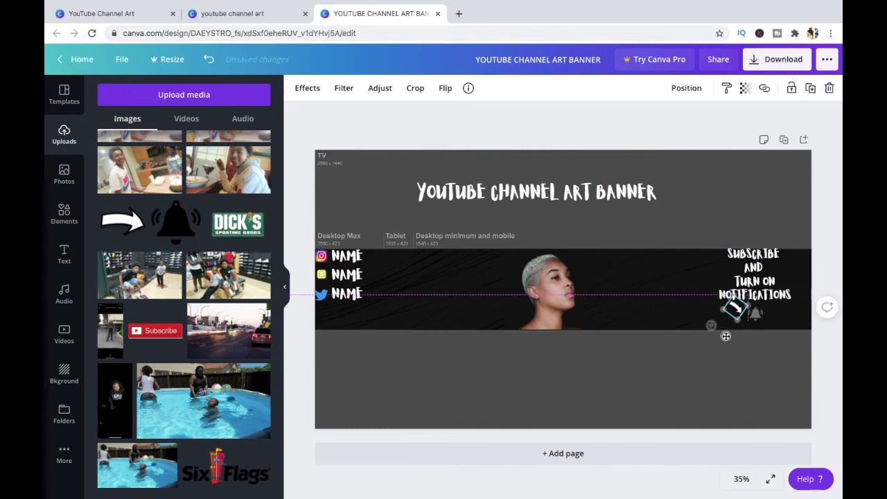
pyautogui.click(742, 208)
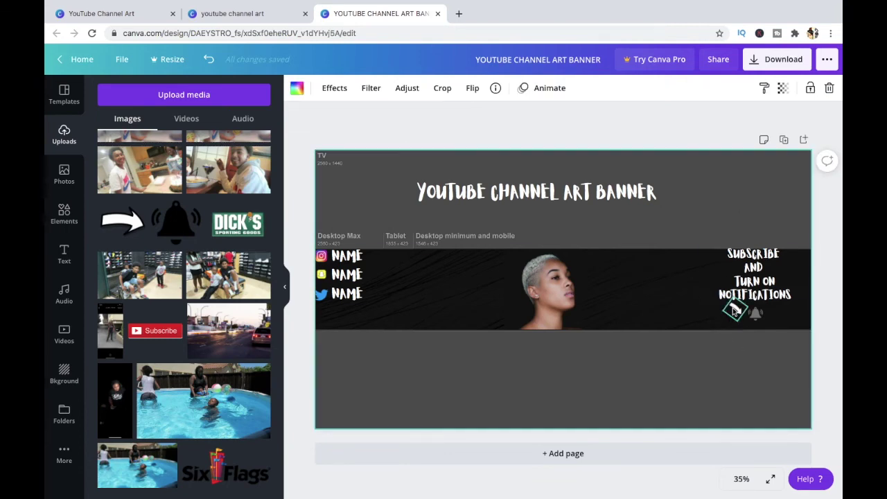
# Step: Delete the white arrow and enlarge the bell, centring it under NOTIFICATIONS
pyautogui.click(729, 307)
pyautogui.press('Delete')
pyautogui.click(749, 314)
pyautogui.moveTo(747, 322)
pyautogui.mouseDown()
pyautogui.moveTo(740, 330)
pyautogui.moveTo(768, 352)
pyautogui.mouseUp()
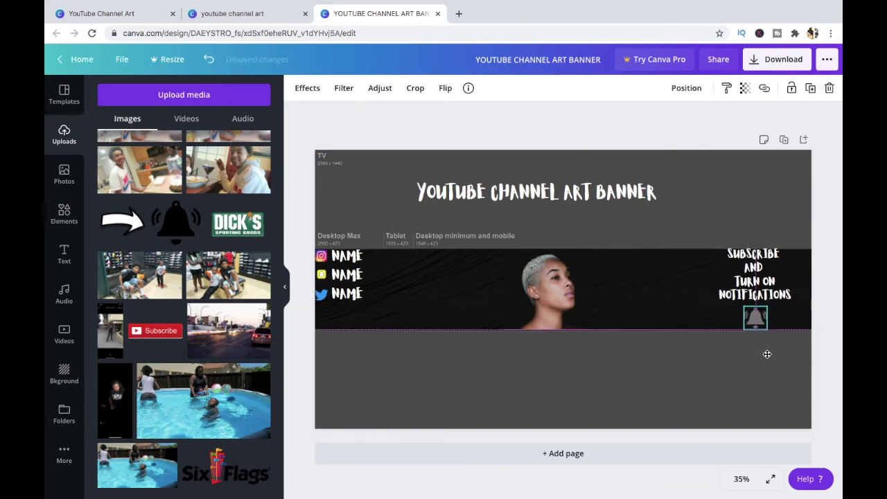
pyautogui.moveTo(766, 352); pyautogui.dragTo(765, 348)
pyautogui.click(719, 130)
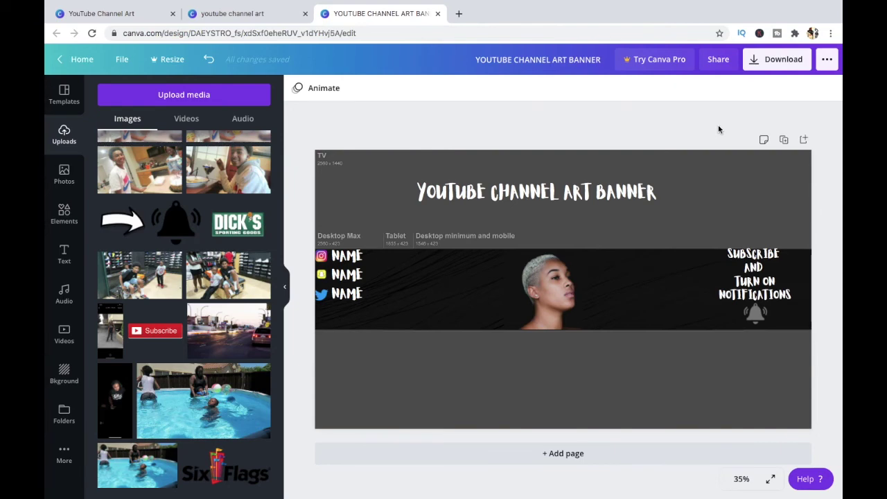
# Step: Add NAME in Aloja at size 200, stretching its box across the portrait
pyautogui.click(64, 254)
pyautogui.click(188, 220)
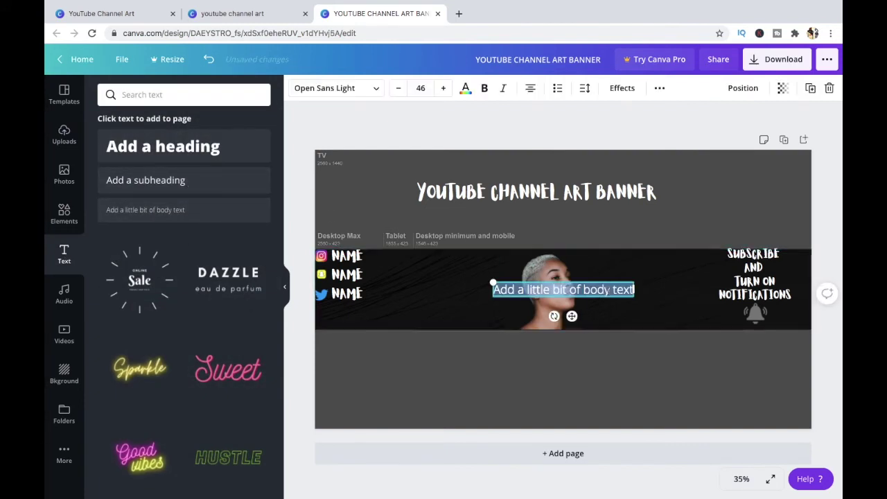
pyautogui.write('NAME')
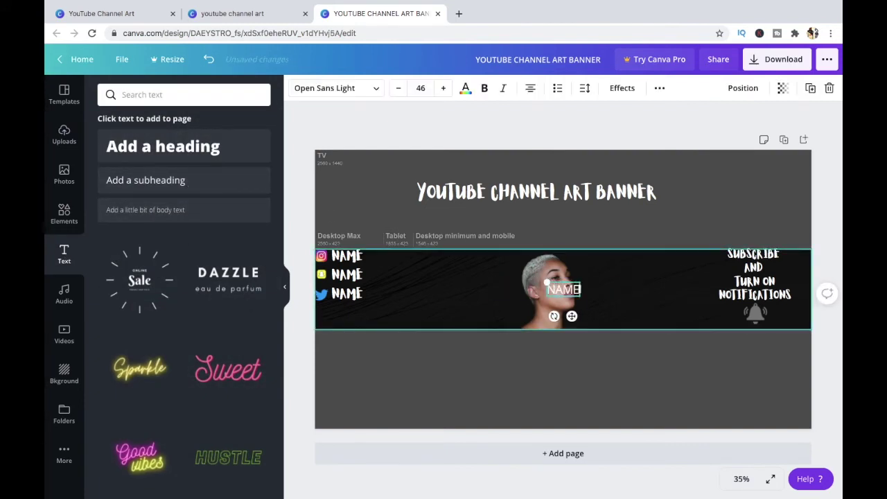
pyautogui.click(374, 91)
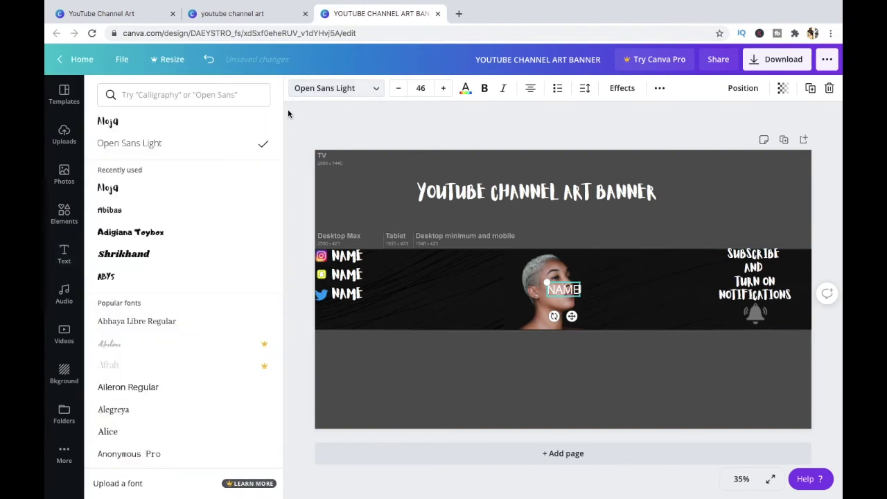
pyautogui.click(111, 121)
pyautogui.moveTo(661, 339); pyautogui.dragTo(700, 355)
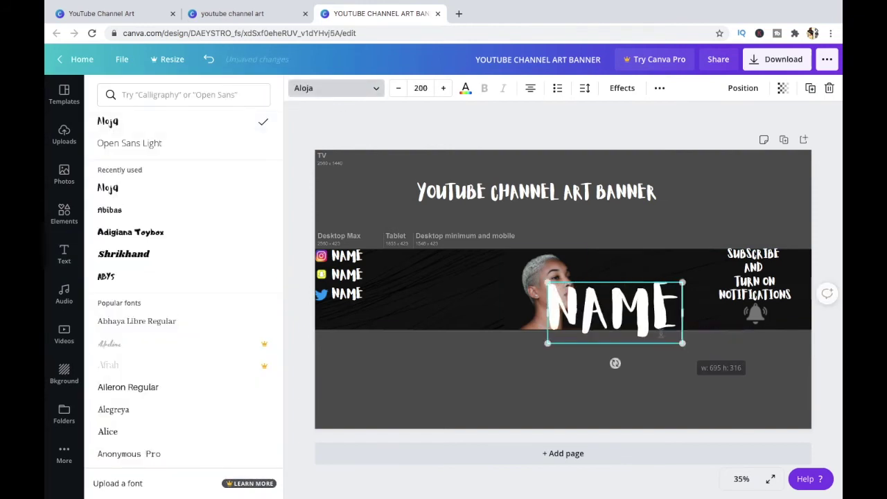
pyautogui.moveTo(547, 312); pyautogui.dragTo(357, 312)
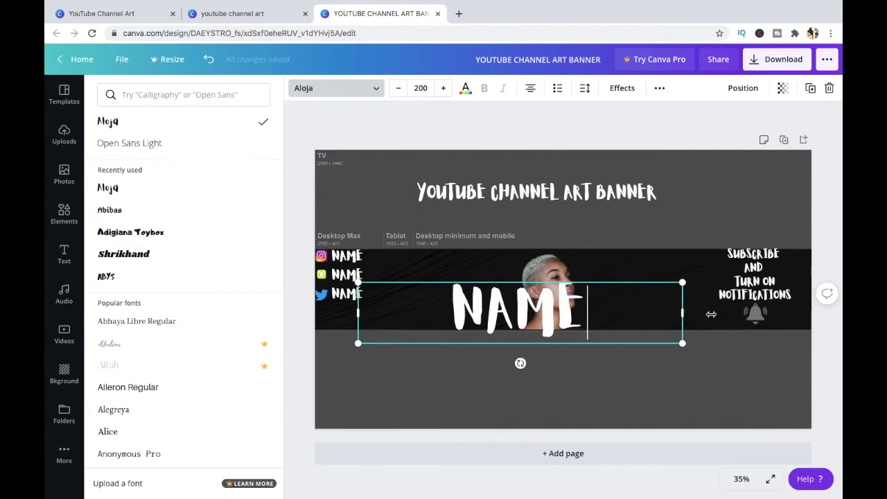
pyautogui.moveTo(683, 313); pyautogui.dragTo(792, 313)
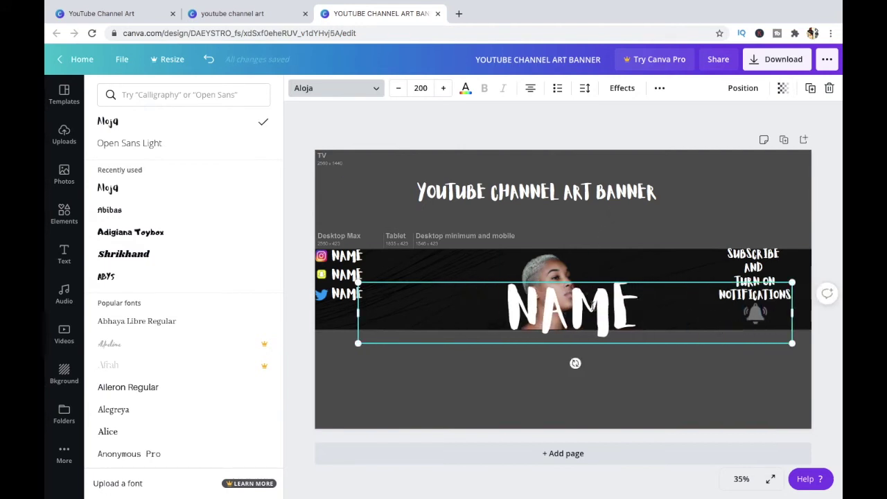
pyautogui.press('Escape')
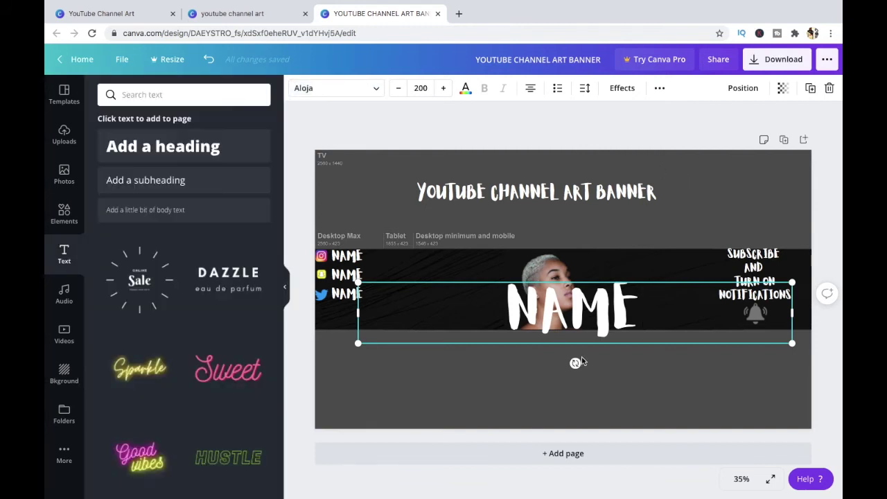
# Step: Move the NAME text up and left onto the banner and widen its text box
pyautogui.click(624, 366)
pyautogui.moveTo(593, 325)
pyautogui.mouseDown()
pyautogui.moveTo(572, 280)
pyautogui.moveTo(637, 283)
pyautogui.mouseUp()
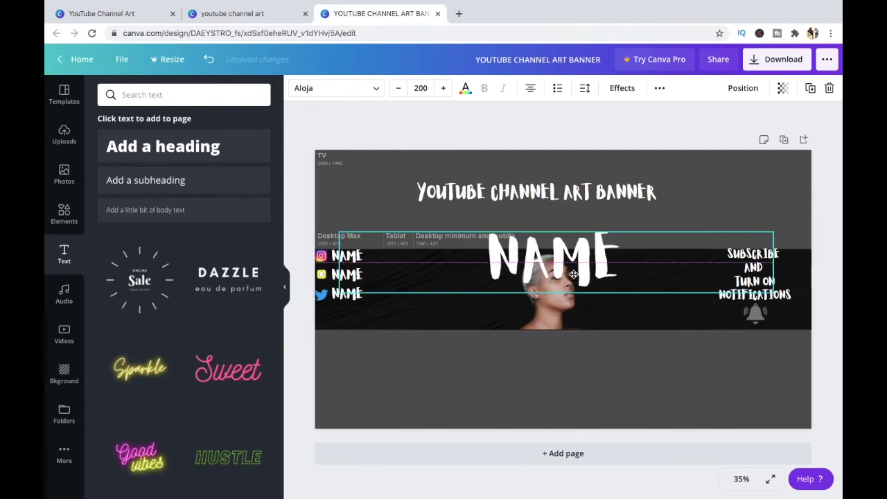
pyautogui.moveTo(637, 283); pyautogui.dragTo(477, 292)
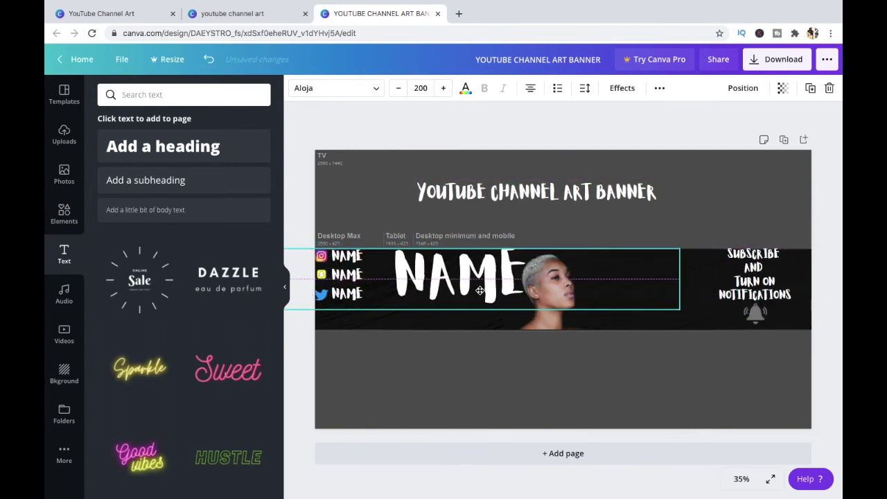
pyautogui.click(610, 120)
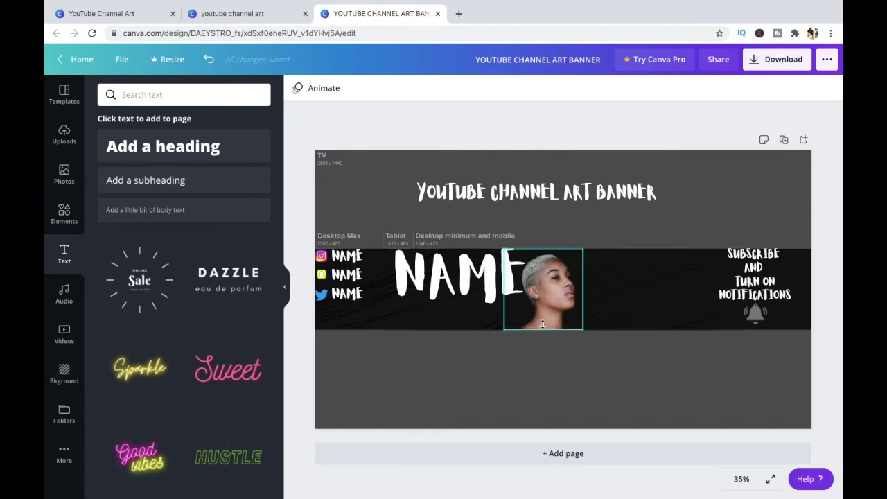
pyautogui.click(463, 282)
pyautogui.moveTo(683, 276); pyautogui.dragTo(840, 290)
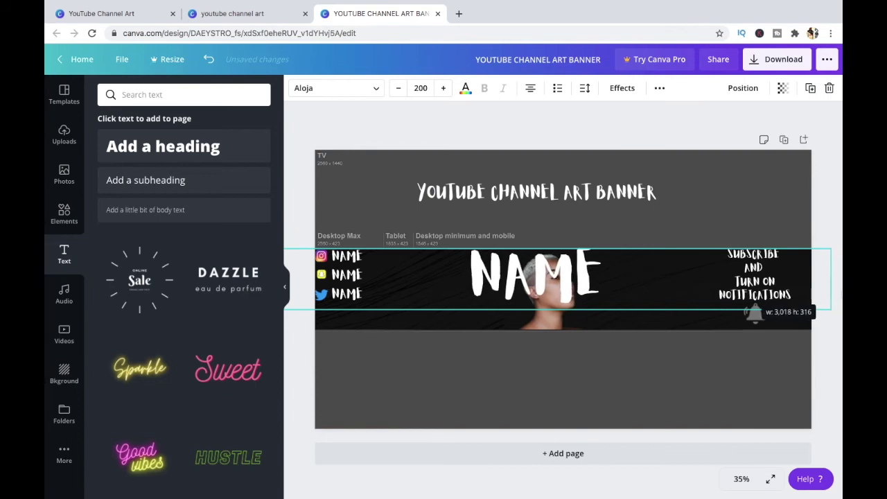
# Step: Enlarge the NAME font step by step with the font size increase button
pyautogui.click(442, 92)
pyautogui.click(442, 91)
pyautogui.click(443, 92)
pyautogui.click(442, 92)
pyautogui.click(443, 93)
pyautogui.click(443, 93)
pyautogui.click(443, 93)
pyautogui.click(443, 93)
pyautogui.click(443, 93)
pyautogui.click(443, 93)
pyautogui.click(443, 93)
pyautogui.click(443, 93)
pyautogui.click(443, 92)
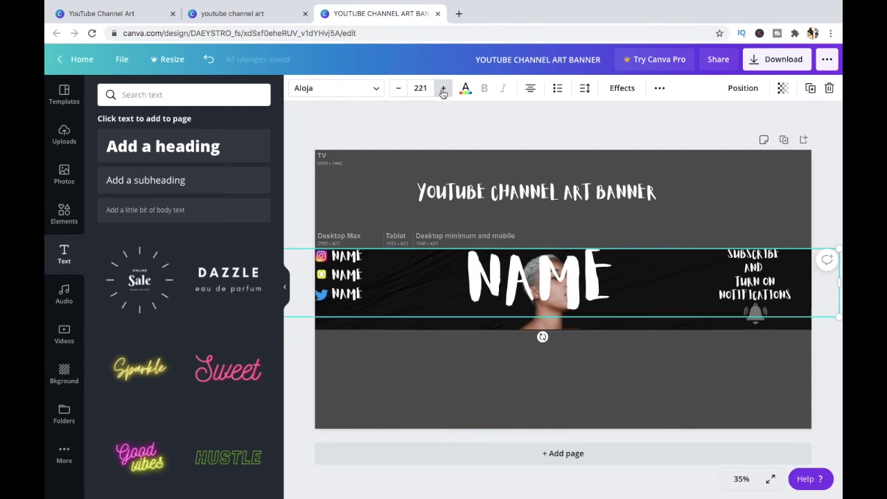
pyautogui.click(443, 91)
pyautogui.click(444, 92)
pyautogui.click(444, 91)
pyautogui.click(443, 90)
pyautogui.click(444, 91)
pyautogui.click(444, 91)
pyautogui.click(443, 91)
pyautogui.click(444, 91)
pyautogui.click(443, 91)
pyautogui.click(444, 91)
# Step: Set the NAME font size to 240, then to 300
pyautogui.click(430, 84)
pyautogui.scroll(-3, 420, 215)
pyautogui.write('240')
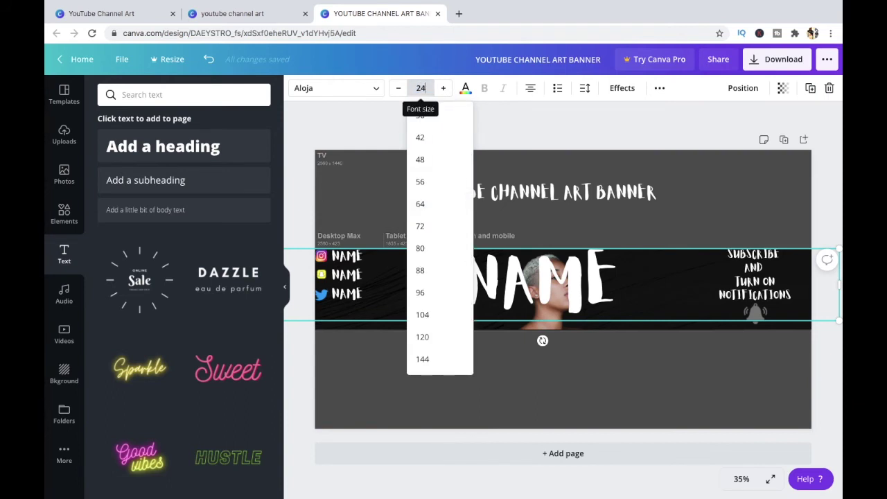
pyautogui.press('Return')
pyautogui.click(421, 87)
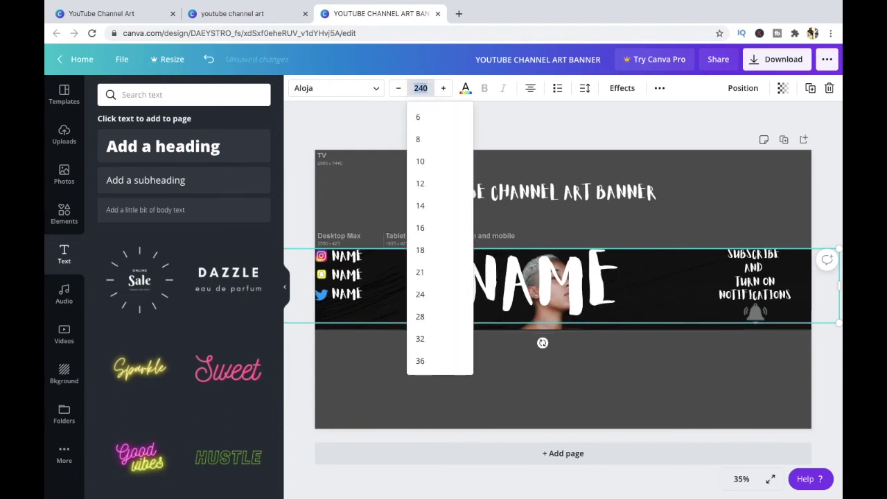
pyautogui.write('300')
pyautogui.press('Return')
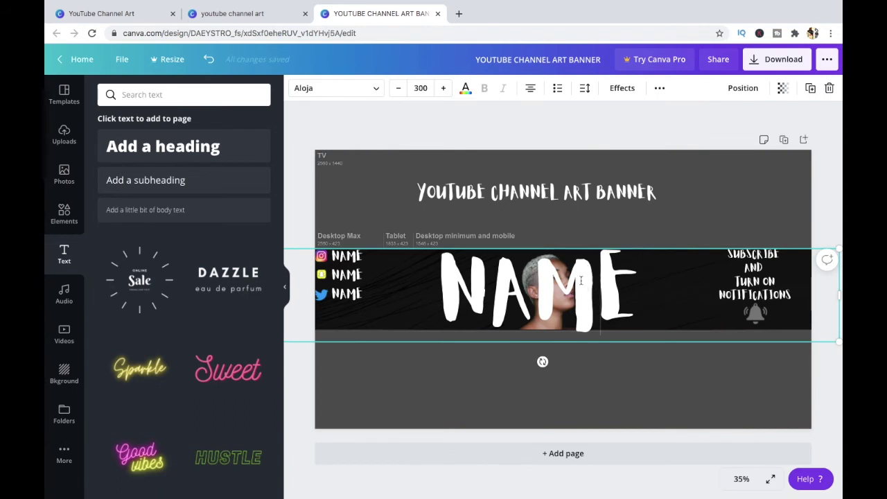
pyautogui.click(743, 88)
# Step: Send the NAME text backward two layers, then undo the layering change
pyautogui.click(704, 123)
pyautogui.click(703, 123)
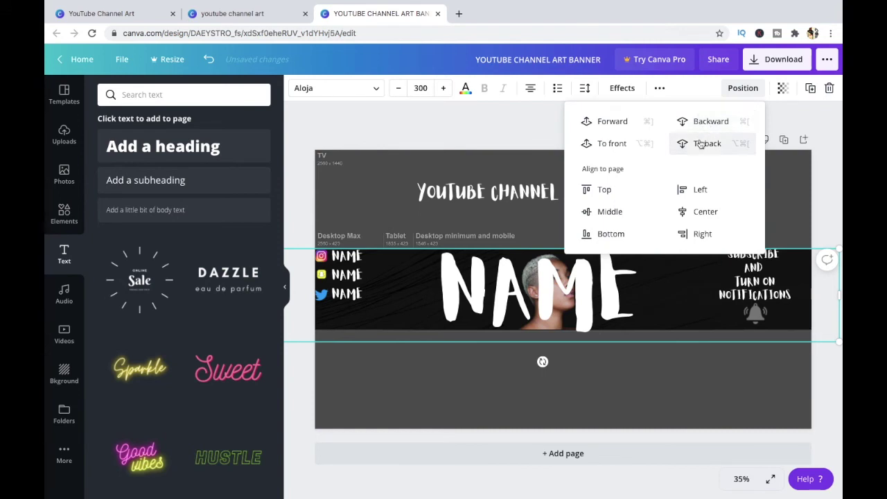
pyautogui.press('Escape')
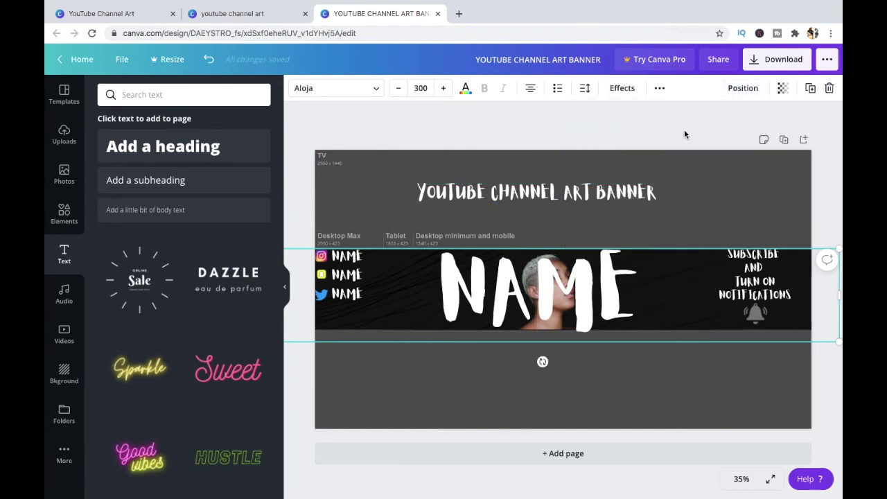
pyautogui.click(684, 135)
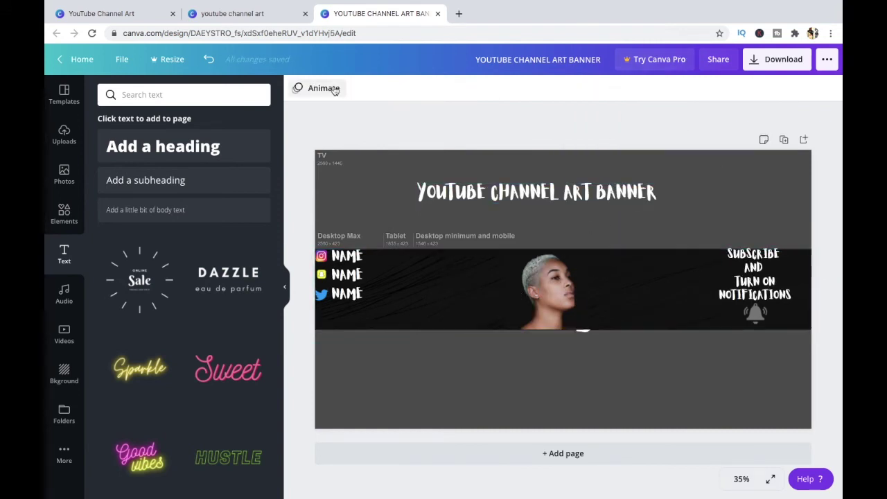
pyautogui.click(208, 59)
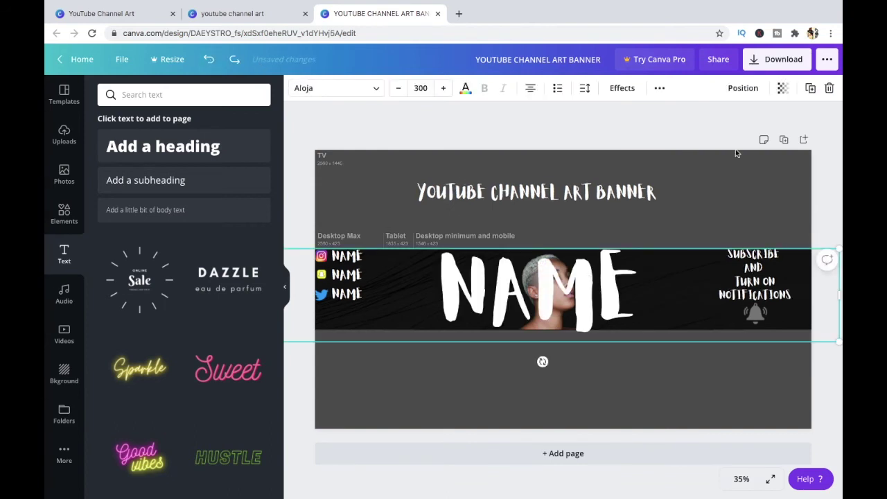
pyautogui.click(747, 88)
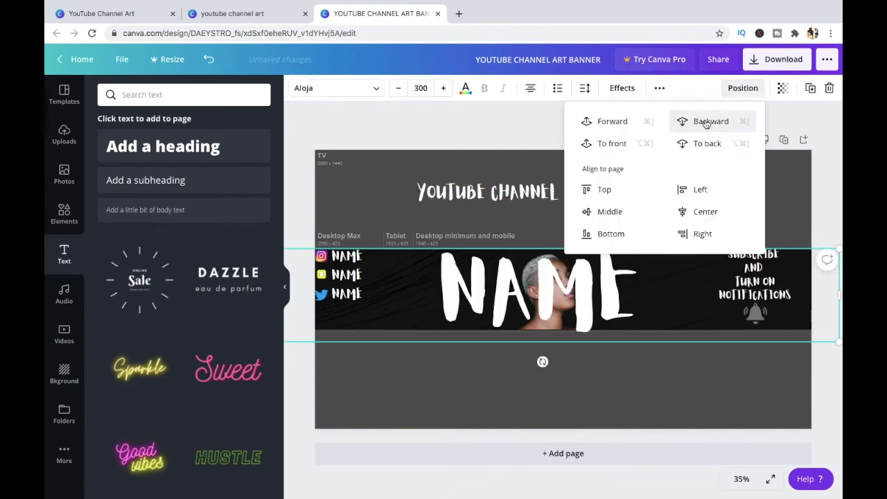
pyautogui.click(504, 125)
# Step: Layer the NAME text just above the background, behind the portrait
pyautogui.click(589, 289)
pyautogui.click(744, 88)
pyautogui.click(701, 122)
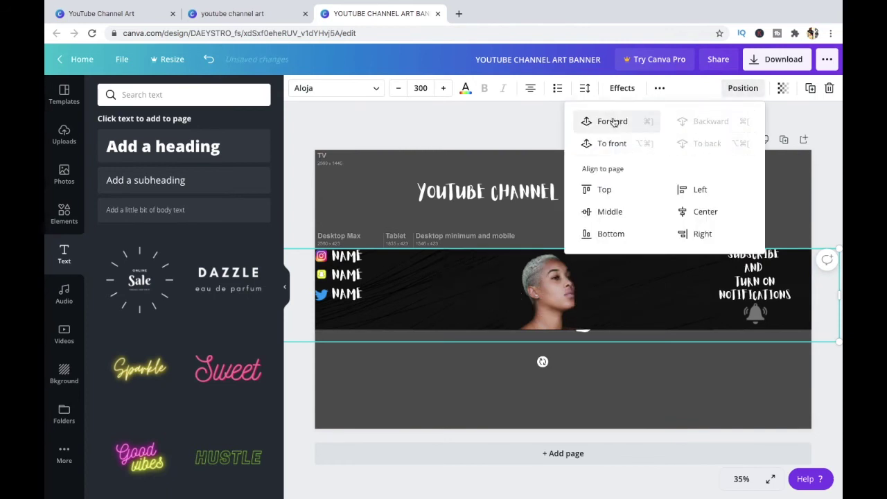
pyautogui.click(604, 121)
pyautogui.click(704, 143)
pyautogui.click(613, 121)
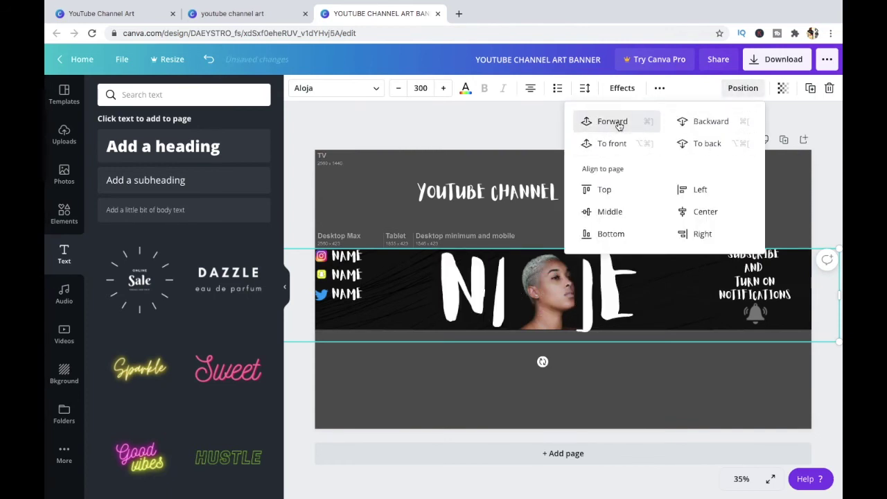
pyautogui.press('Escape')
pyautogui.click(522, 123)
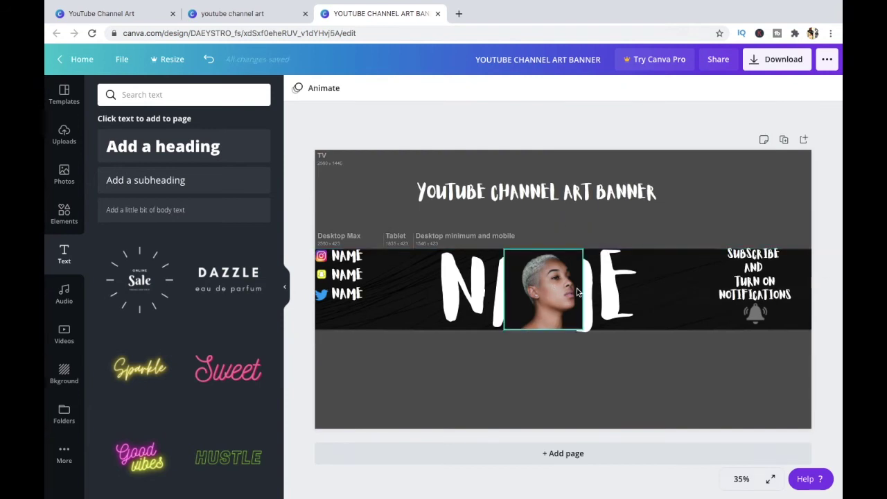
# Step: Bring the NAME text back to the front layer
pyautogui.click(604, 285)
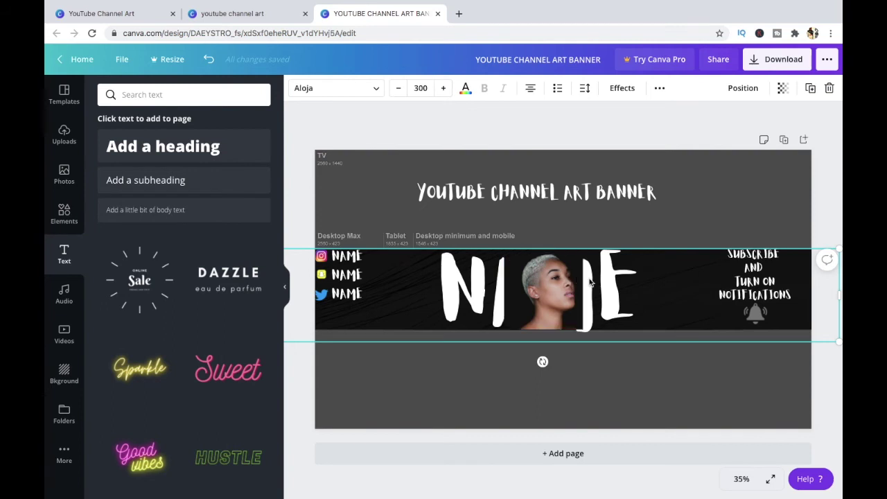
pyautogui.click(743, 88)
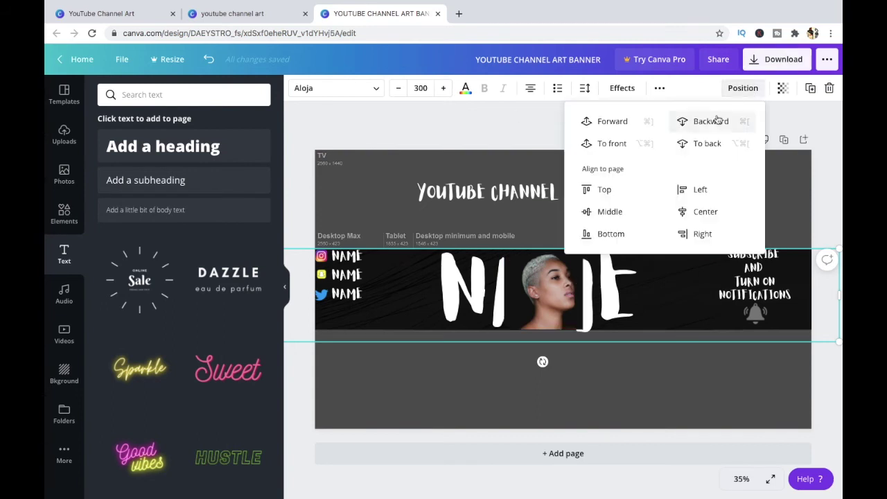
pyautogui.click(612, 144)
pyautogui.click(495, 170)
pyautogui.click(589, 291)
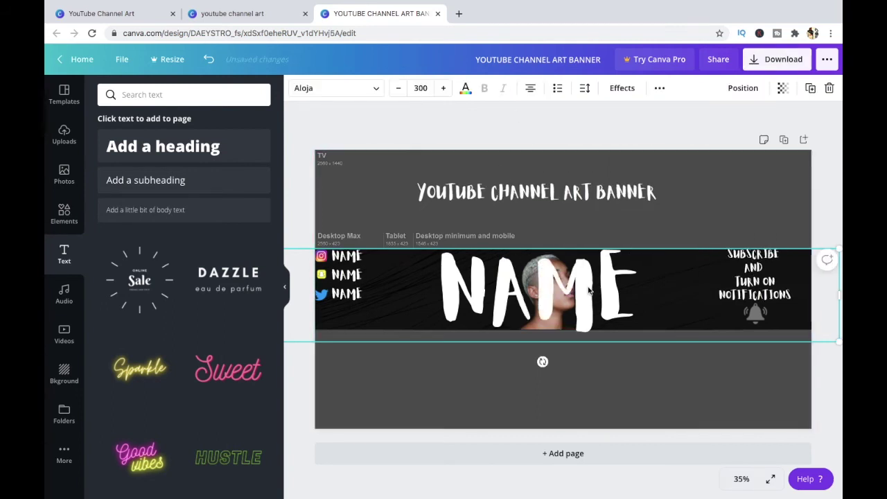
pyautogui.click(742, 89)
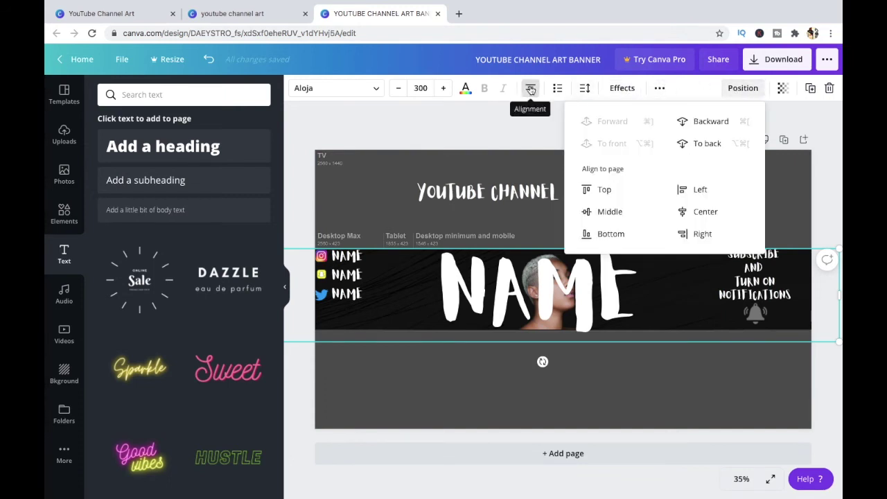
# Step: Split NAME into NA and ME, narrowing and shifting the box so the portrait fills the gap
pyautogui.click(537, 291)
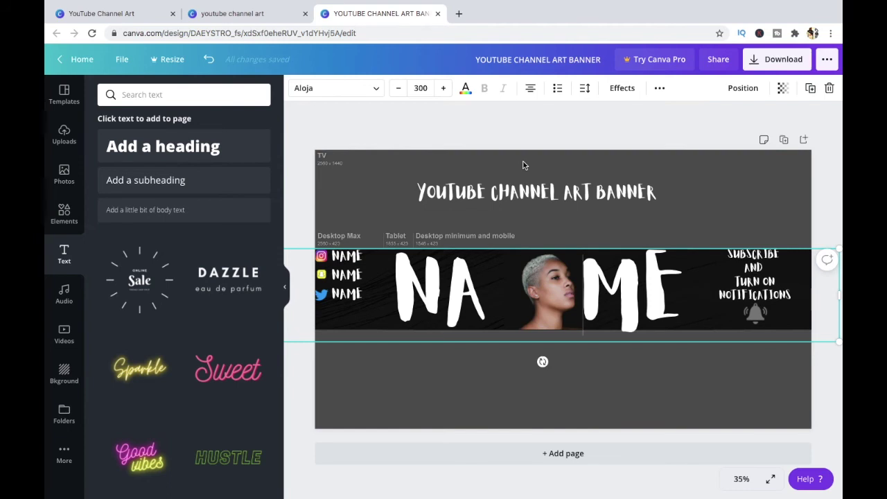
pyautogui.press('BackSpace')
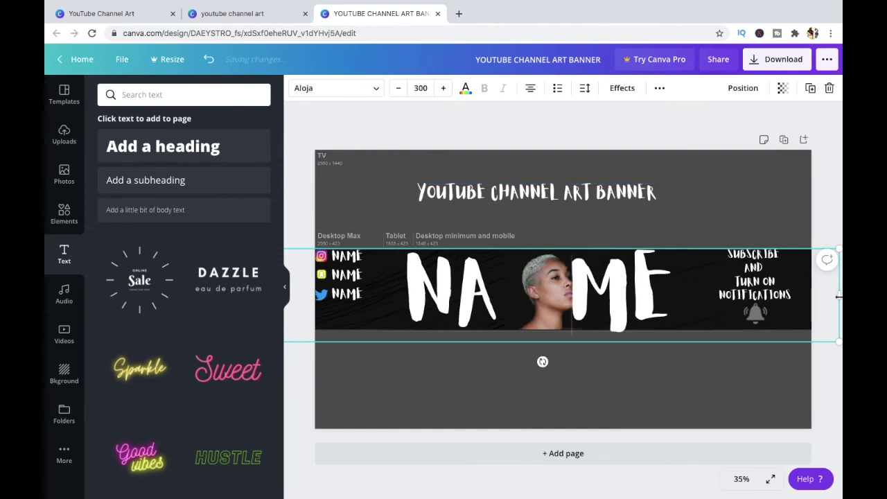
pyautogui.moveTo(839, 297); pyautogui.dragTo(802, 296)
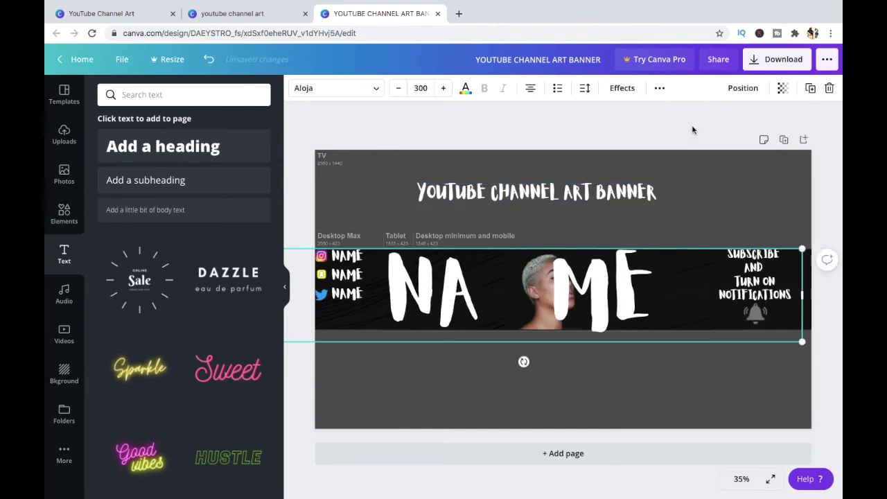
pyautogui.moveTo(605, 291); pyautogui.dragTo(639, 292)
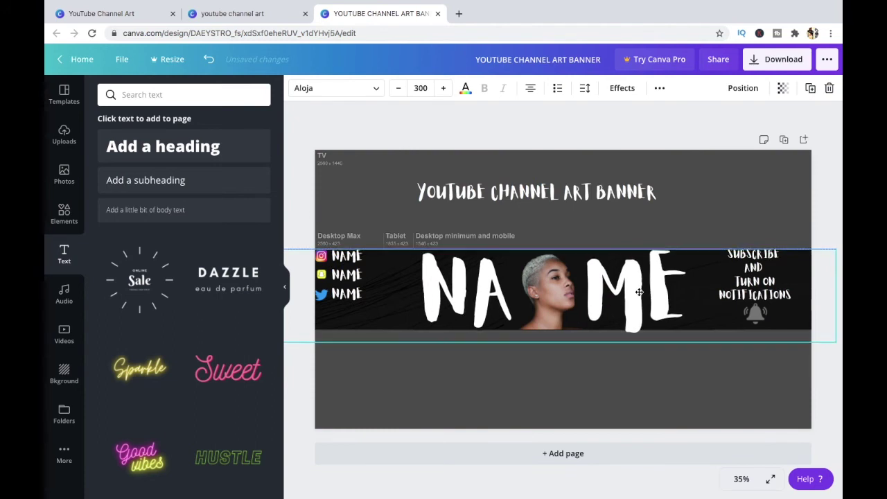
pyautogui.click(629, 114)
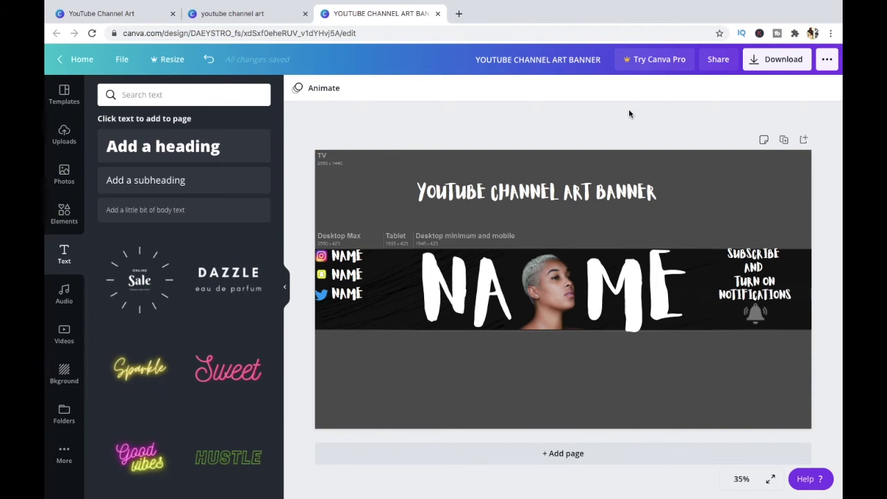
pyautogui.click(64, 375)
# Step: Set the black textured photo from Photos as the full-page banner background
pyautogui.scroll(-1, 151, 268)
pyautogui.scroll(-5, 150, 268)
pyautogui.scroll(5, 150, 267)
pyautogui.scroll(-3, 152, 286)
pyautogui.scroll(-5, 152, 286)
pyautogui.scroll(-3, 152, 286)
pyautogui.scroll(-1, 146, 291)
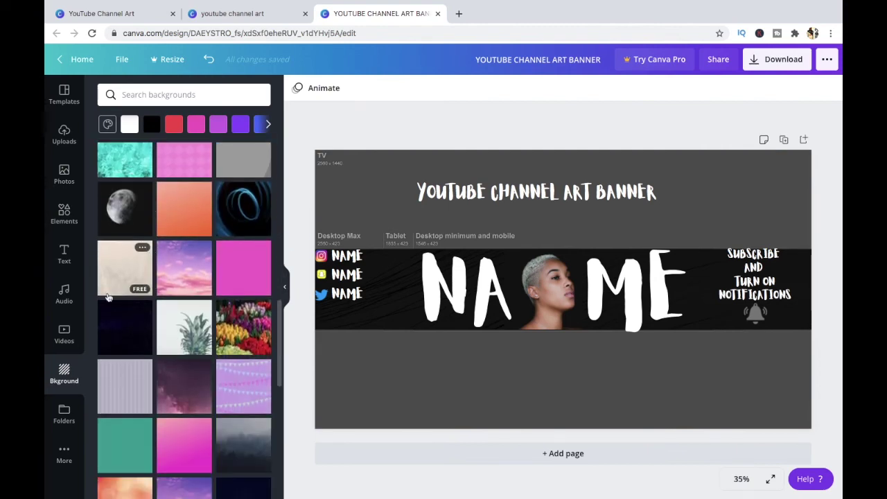
pyautogui.click(64, 175)
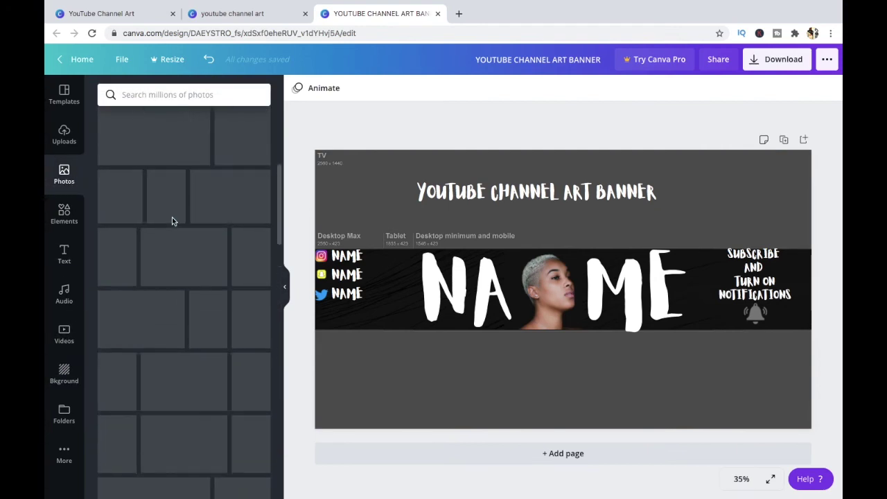
pyautogui.moveTo(173, 219); pyautogui.dragTo(358, 148)
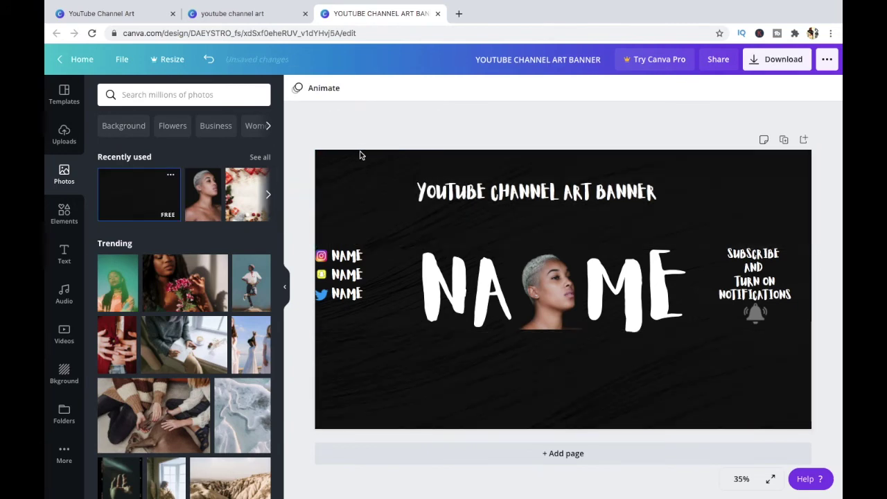
pyautogui.click(483, 191)
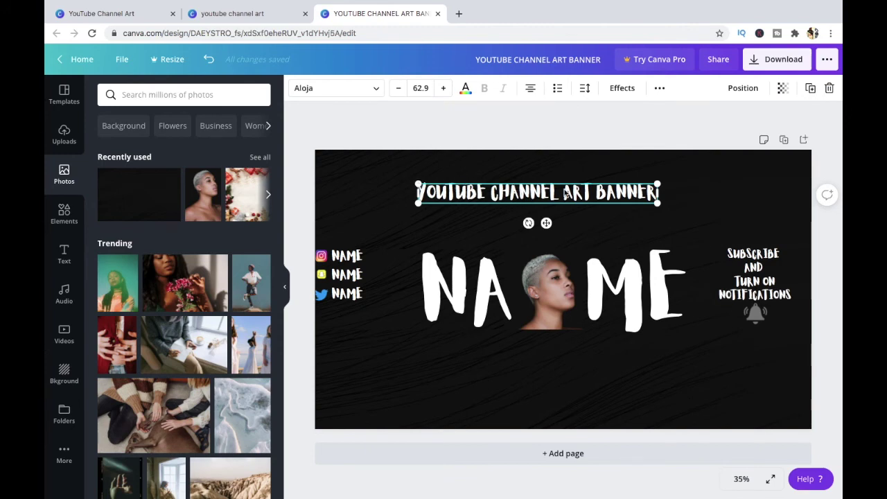
# Step: Enlarge the YOUTUBE CHANNEL ART BANNER title to span the full banner width
pyautogui.moveTo(418, 187); pyautogui.dragTo(325, 173)
pyautogui.moveTo(660, 204)
pyautogui.mouseDown()
pyautogui.moveTo(763, 242)
pyautogui.moveTo(807, 215)
pyautogui.mouseUp()
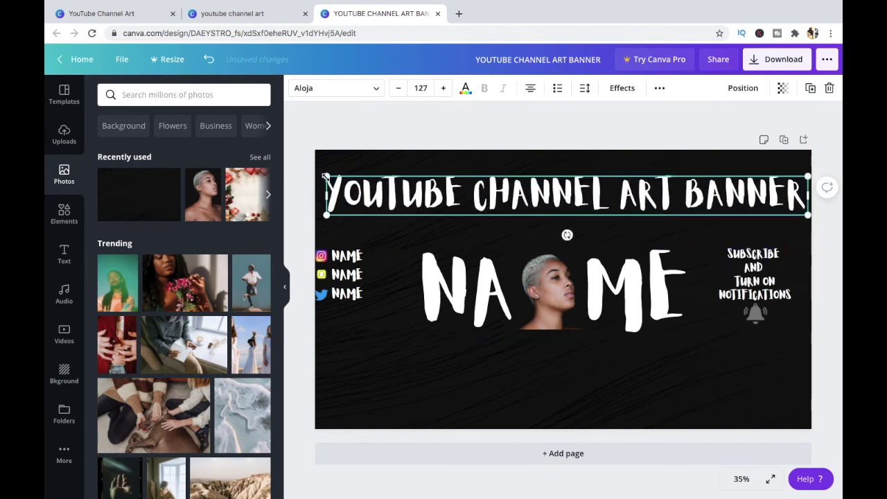
pyautogui.moveTo(325, 176); pyautogui.dragTo(316, 174)
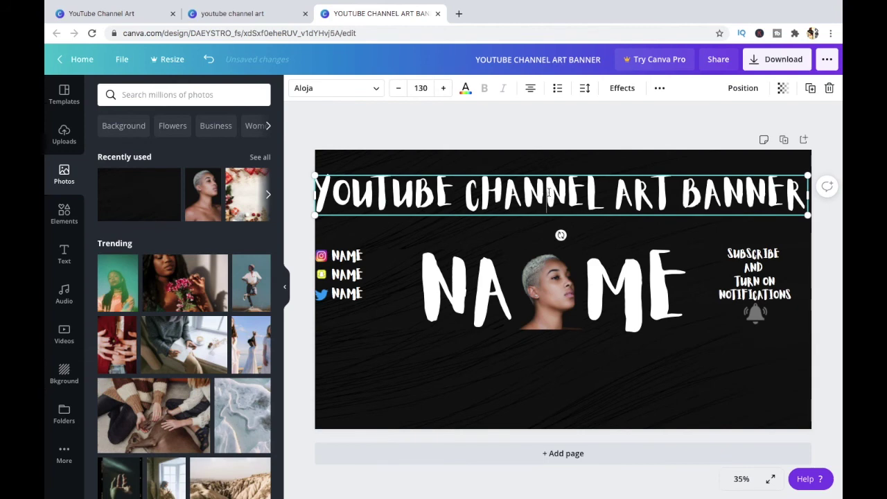
# Step: Duplicate the title, move the copy below NAME, and select the top title's words
pyautogui.click(810, 88)
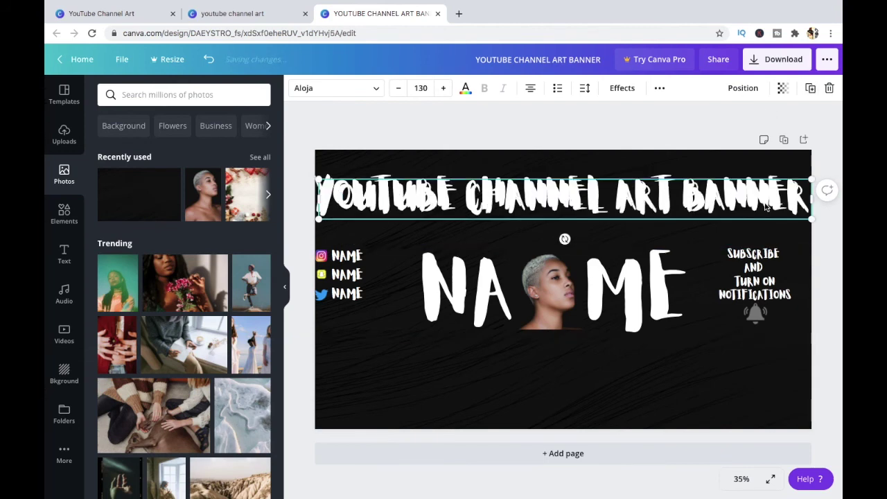
pyautogui.moveTo(525, 200); pyautogui.dragTo(521, 370)
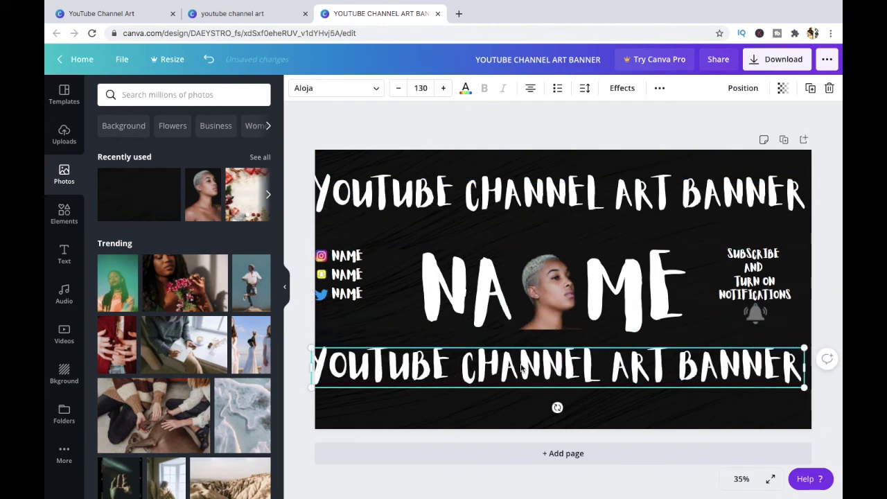
pyautogui.doubleClick(454, 195)
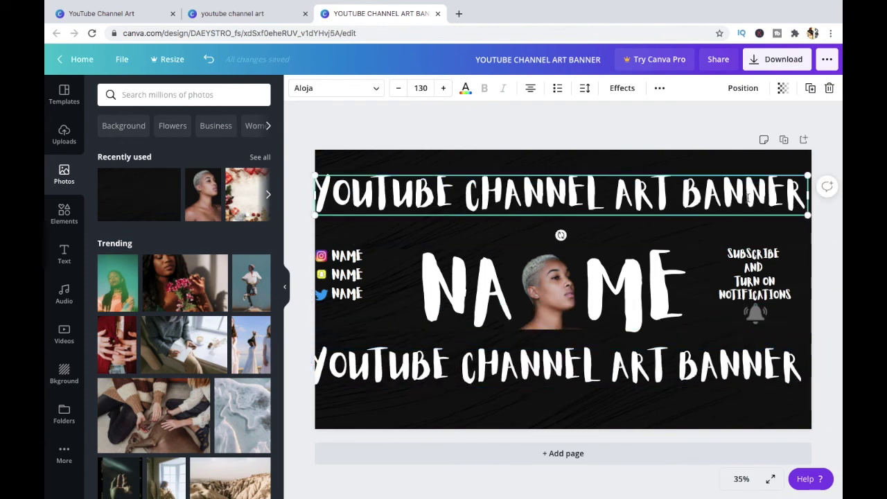
pyautogui.moveTo(806, 194); pyautogui.dragTo(317, 195)
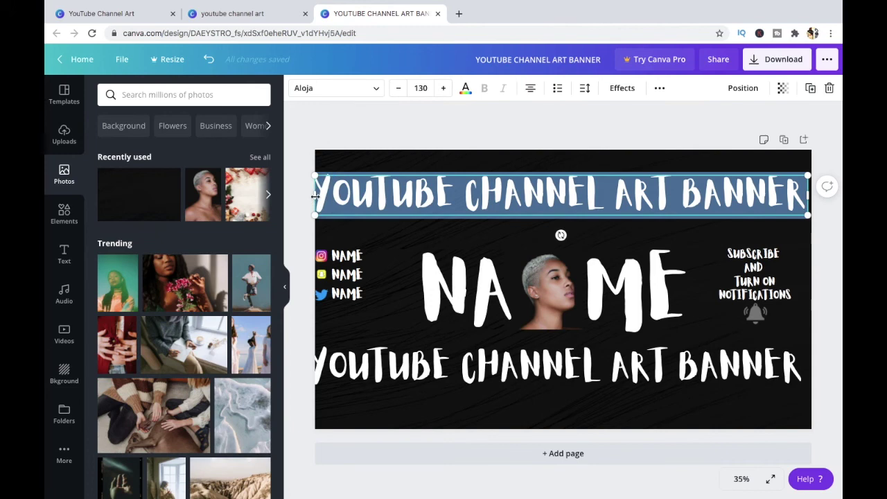
# Step: Replace the top title with HOW TO MAKE at font size 200 on one line
pyautogui.write('HOW TO MAKE')
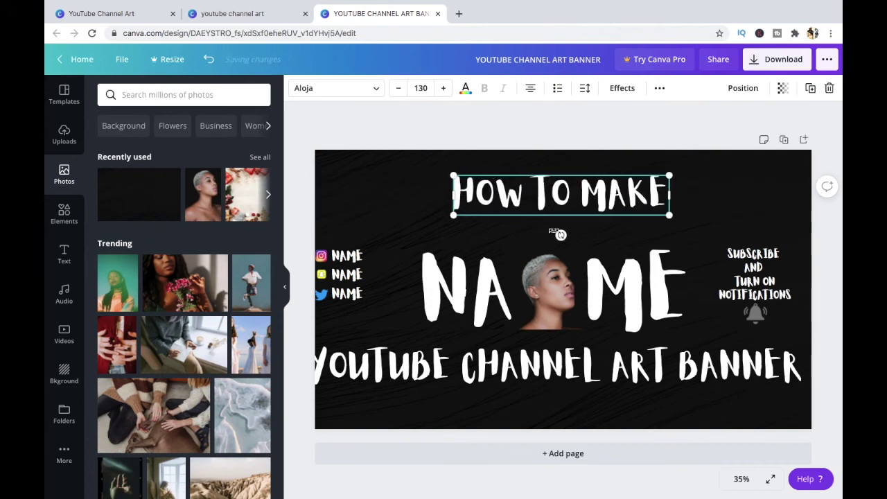
pyautogui.moveTo(451, 190); pyautogui.dragTo(430, 194)
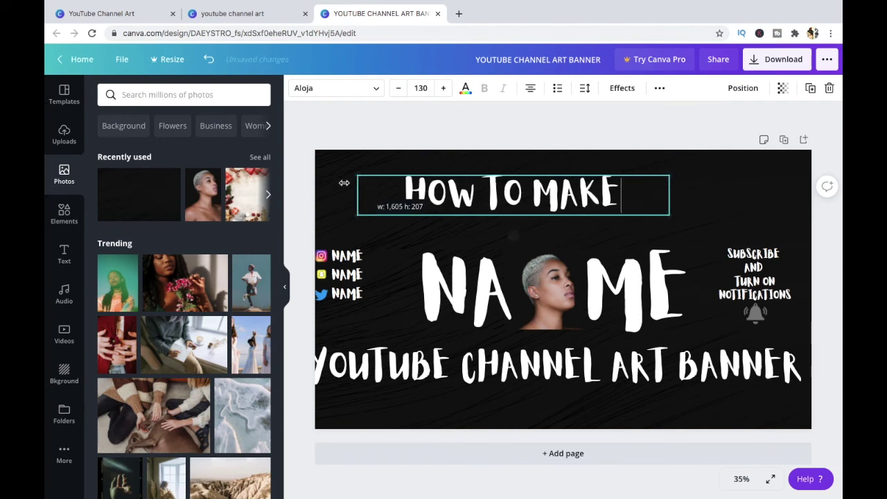
pyautogui.click(423, 87)
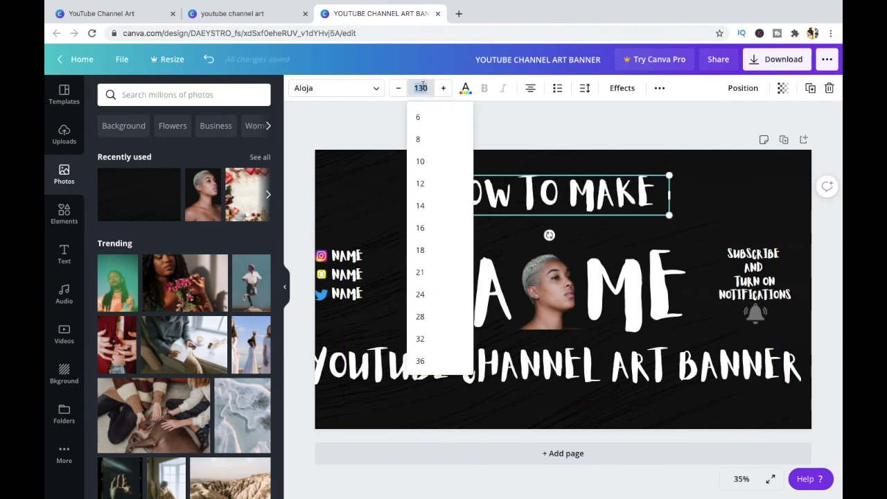
pyautogui.write('200')
pyautogui.press('Return')
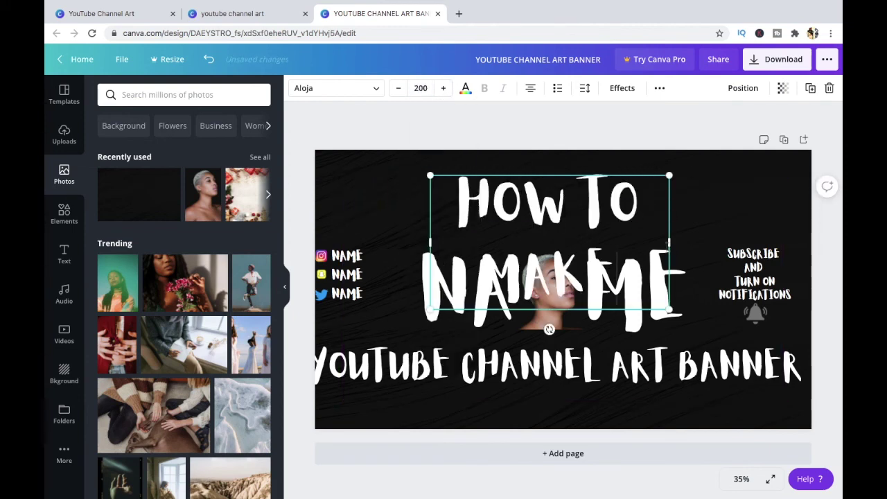
pyautogui.moveTo(669, 243); pyautogui.dragTo(797, 243)
# Step: Move HOW TO MAKE left and reduce it to font size 150
pyautogui.click(601, 126)
pyautogui.moveTo(616, 199); pyautogui.dragTo(546, 192)
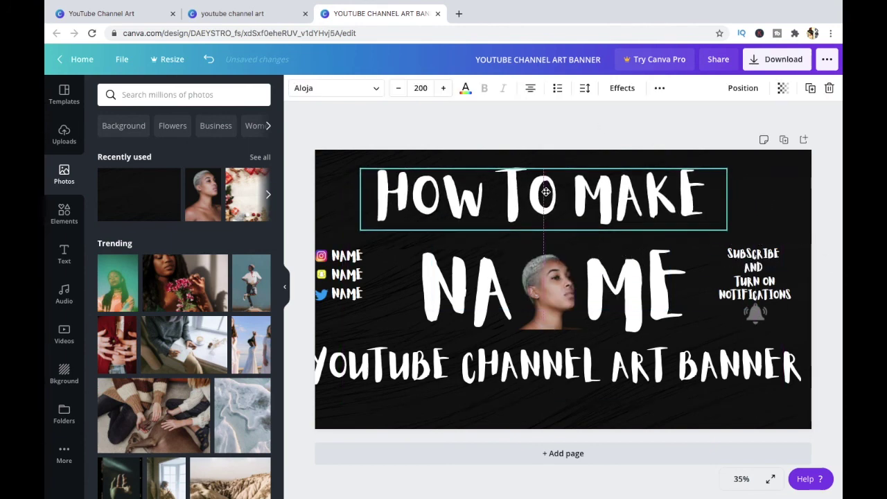
pyautogui.click(421, 89)
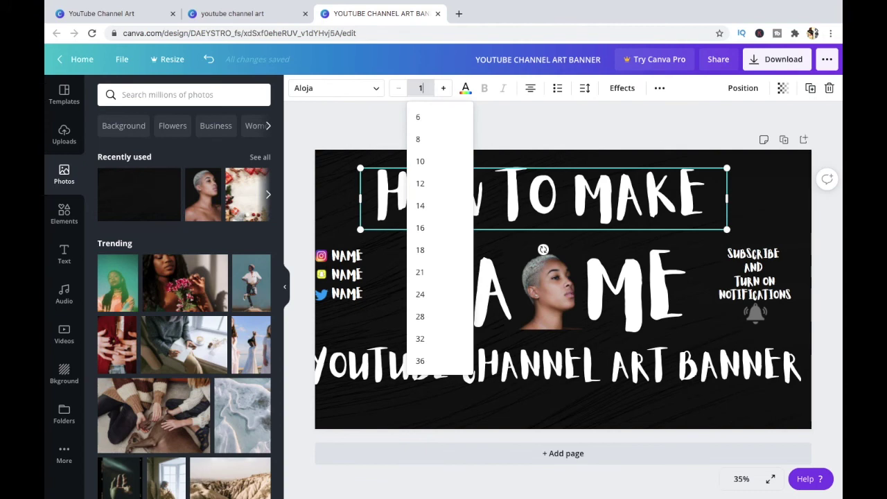
pyautogui.write('0')
pyautogui.press('Return')
pyautogui.click(649, 118)
pyautogui.click(612, 187)
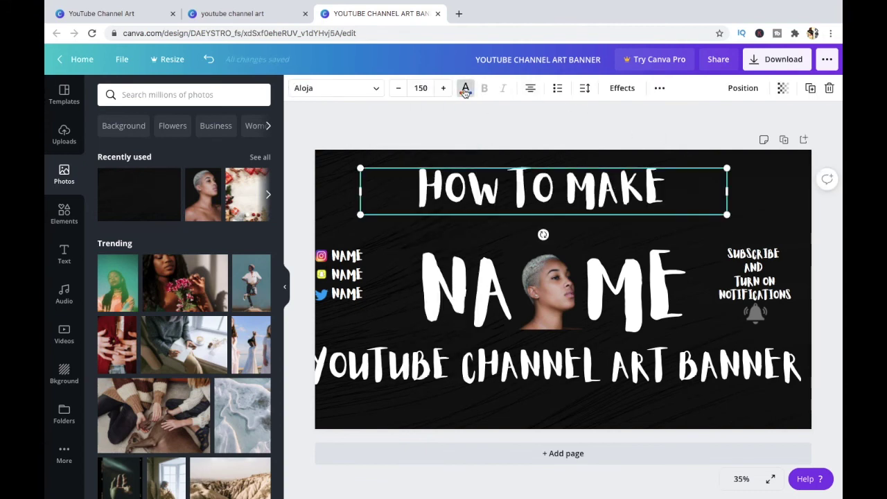
# Step: Colour HOW TO MAKE and the bottom YOUTUBE CHANNEL ART BANNER title red
pyautogui.click(465, 88)
pyautogui.click(258, 280)
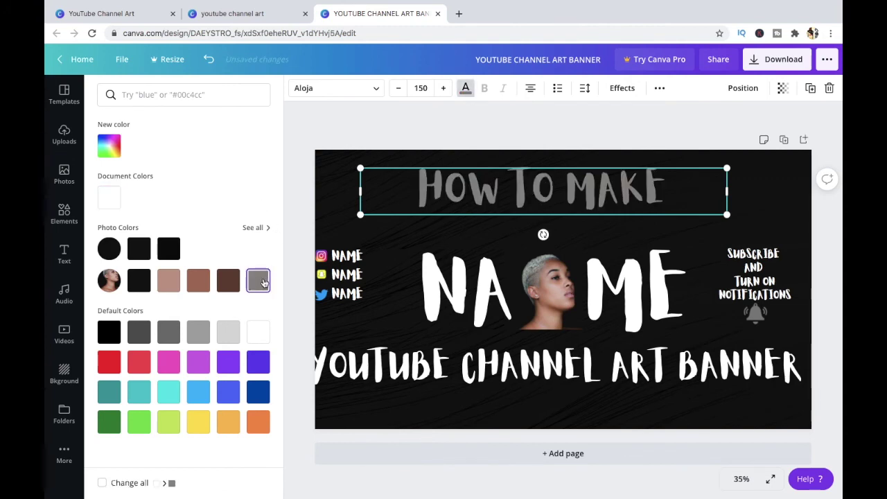
pyautogui.click(108, 362)
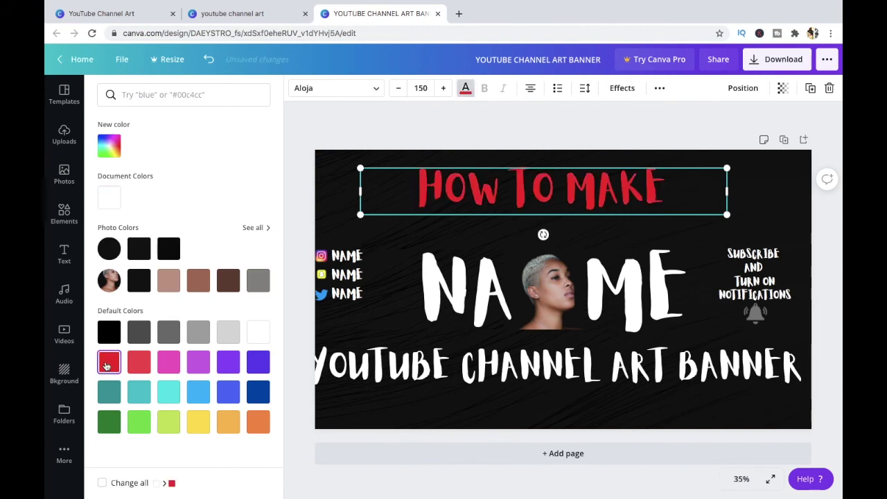
pyautogui.click(426, 375)
pyautogui.click(109, 362)
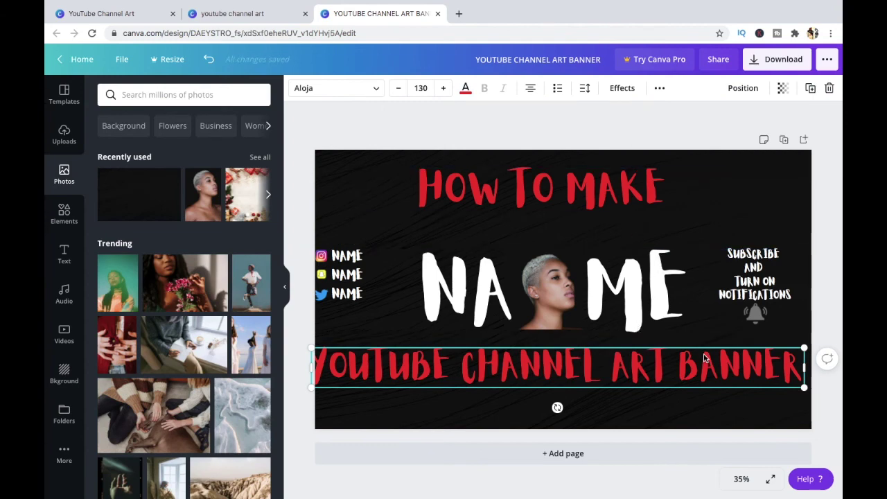
pyautogui.moveTo(687, 373); pyautogui.dragTo(693, 372)
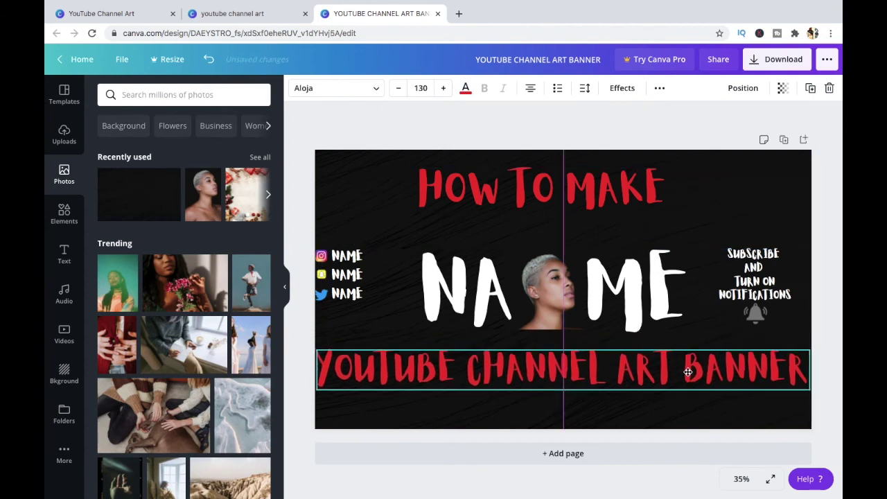
# Step: Duplicate the large NAME text and colour the copy grey
pyautogui.click(687, 127)
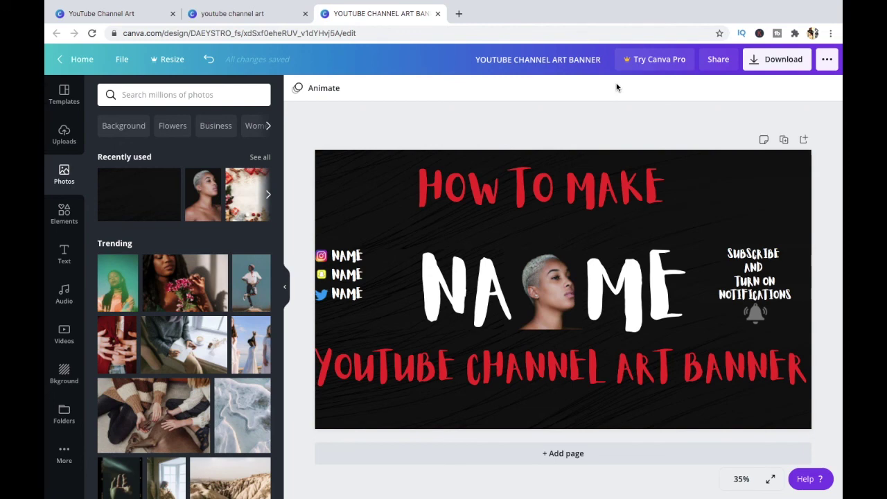
pyautogui.click(511, 285)
pyautogui.click(664, 291)
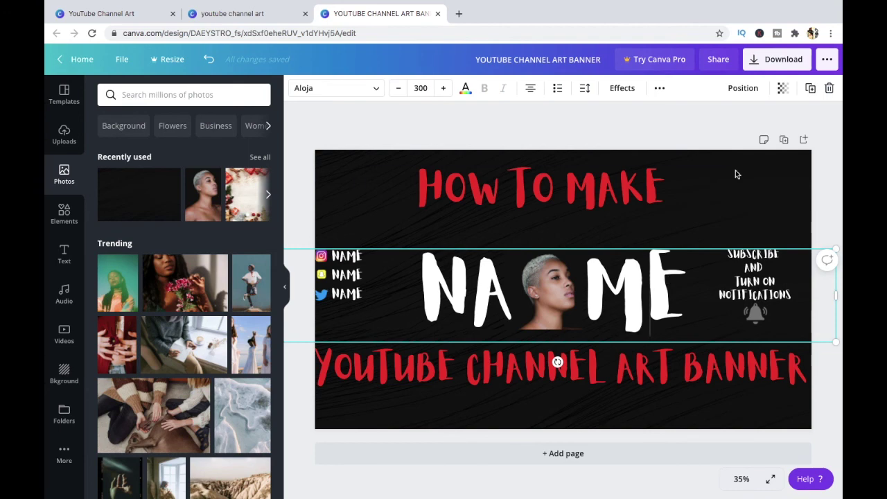
pyautogui.click(810, 88)
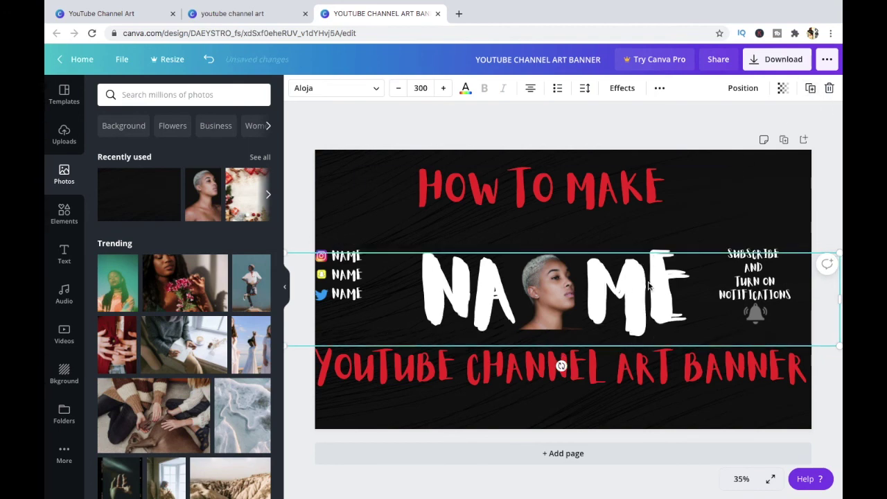
pyautogui.click(466, 88)
pyautogui.click(258, 280)
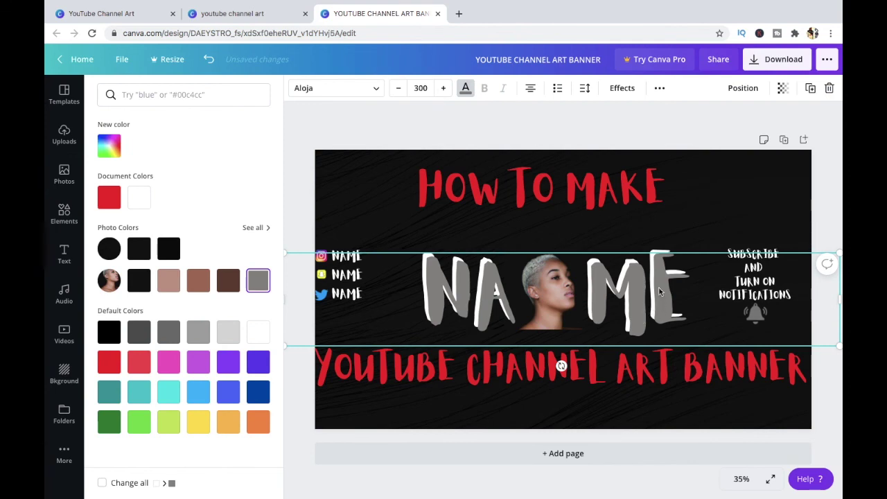
pyautogui.click(710, 128)
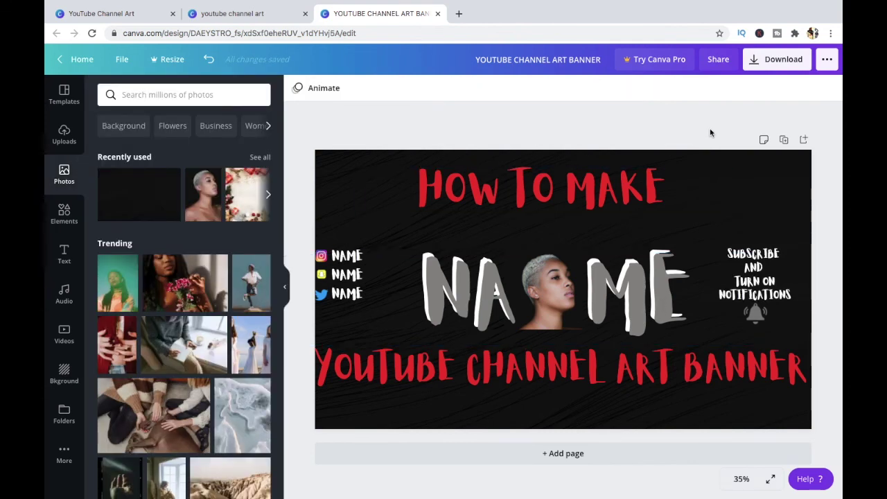
# Step: Try sending the grey NAME copy to the back, then undo that change
pyautogui.click(636, 288)
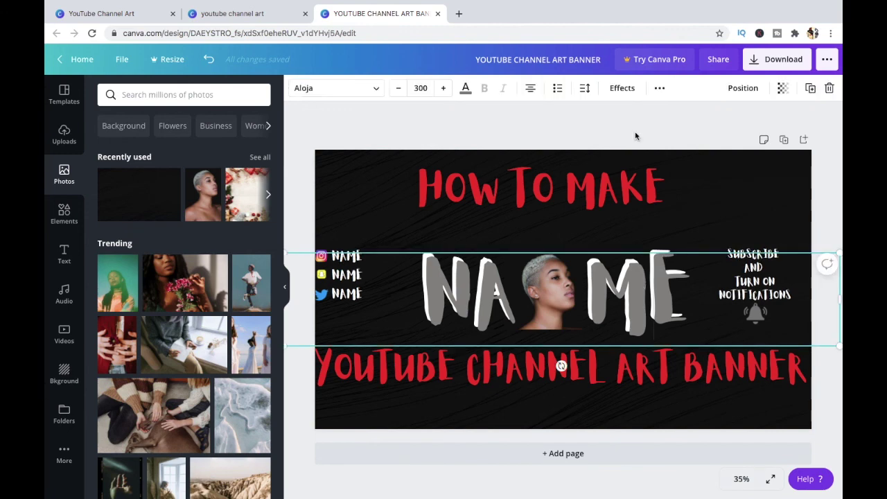
pyautogui.click(743, 88)
pyautogui.click(707, 122)
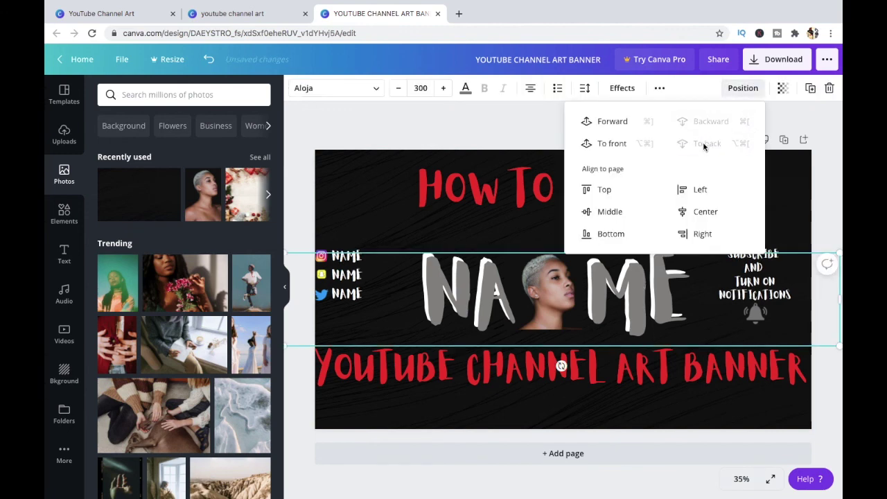
pyautogui.click(538, 119)
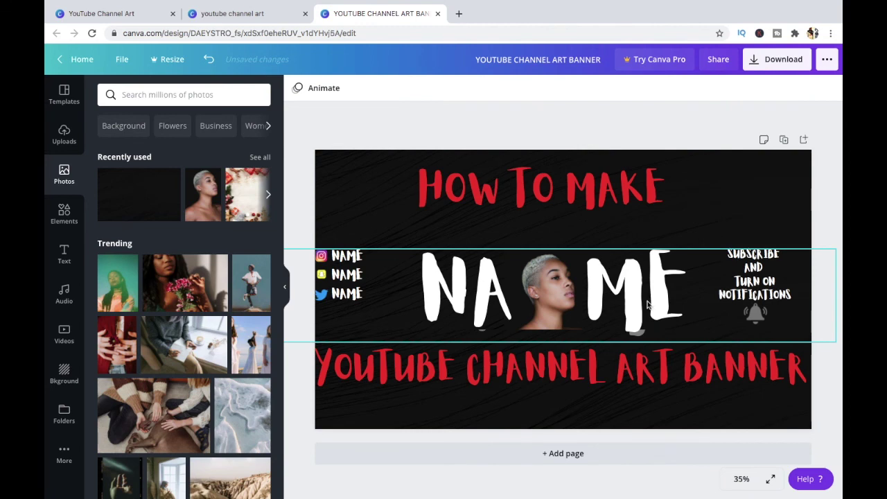
pyautogui.click(643, 332)
pyautogui.click(209, 59)
pyautogui.click(439, 123)
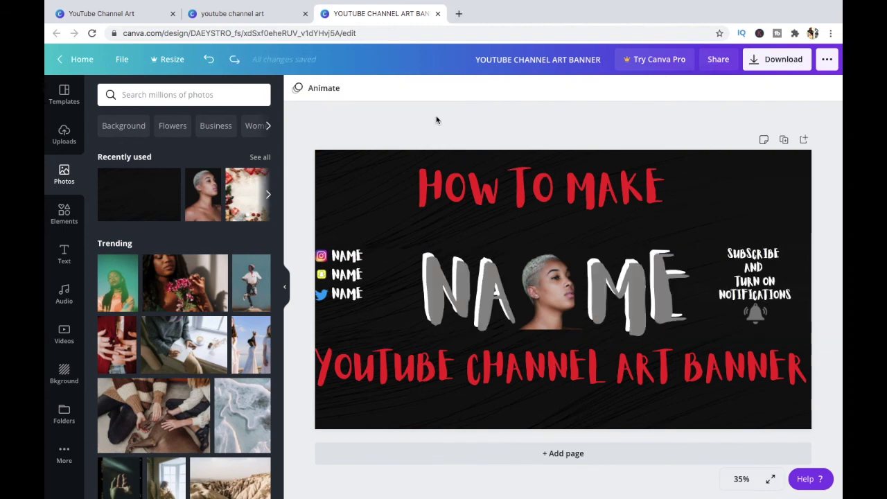
# Step: Nudge the NAME group into place, using undo/redo to keep the grey layered look
pyautogui.click(592, 284)
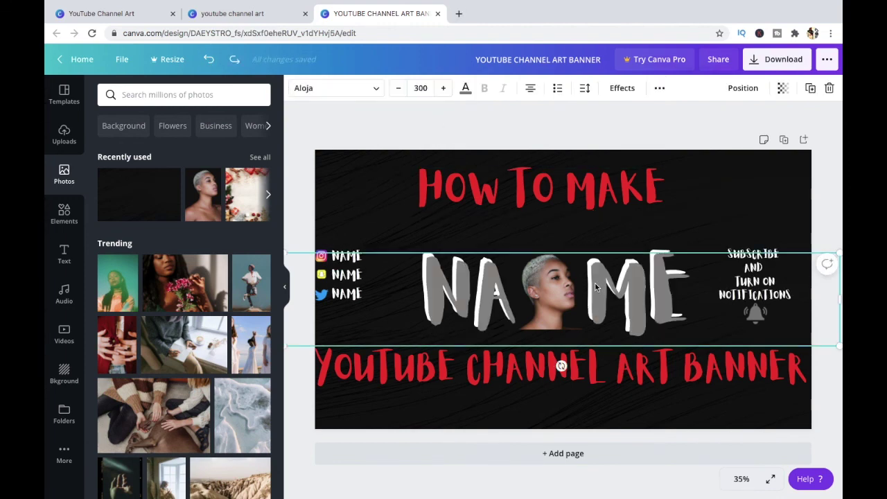
pyautogui.moveTo(592, 284); pyautogui.dragTo(595, 286)
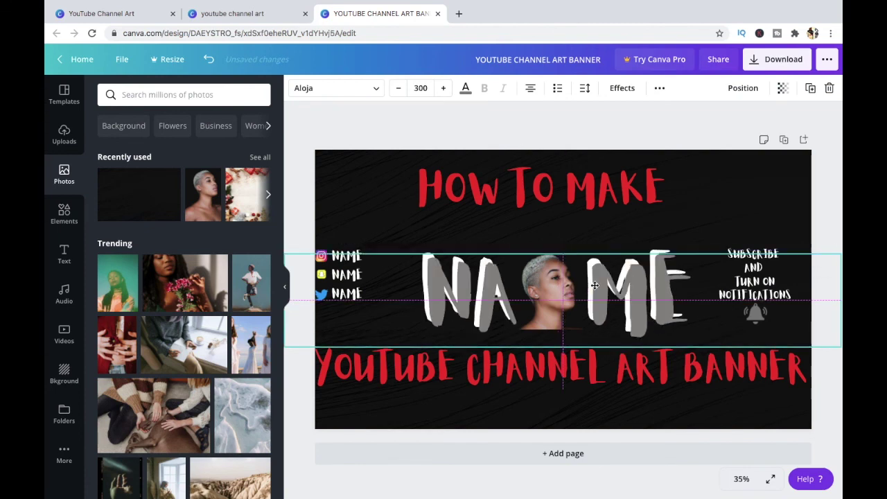
pyautogui.click(641, 123)
pyautogui.click(208, 59)
pyautogui.click(209, 59)
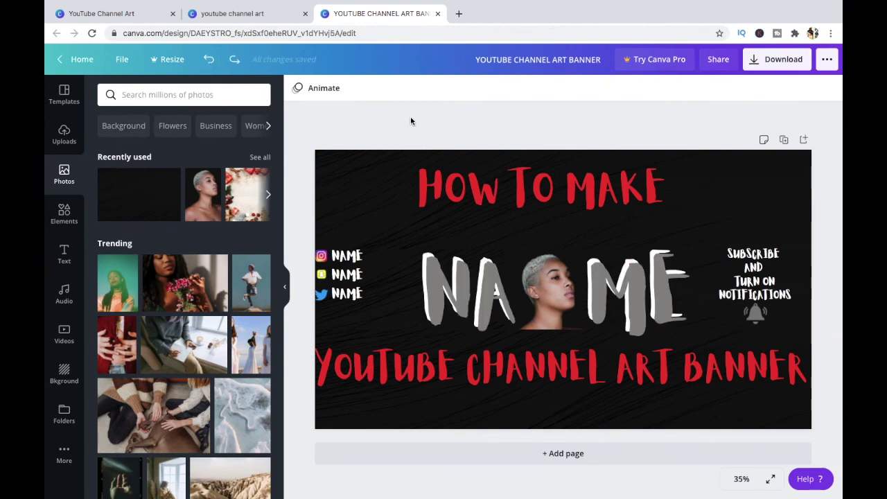
pyautogui.click(211, 61)
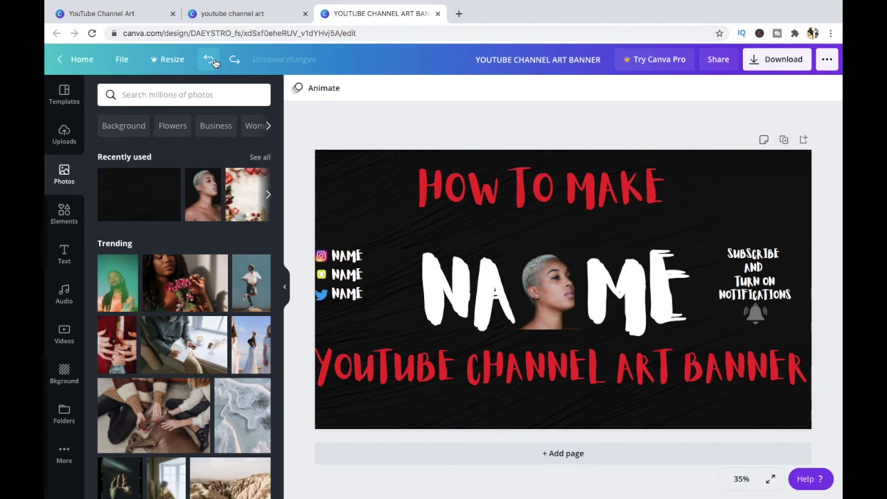
pyautogui.click(233, 62)
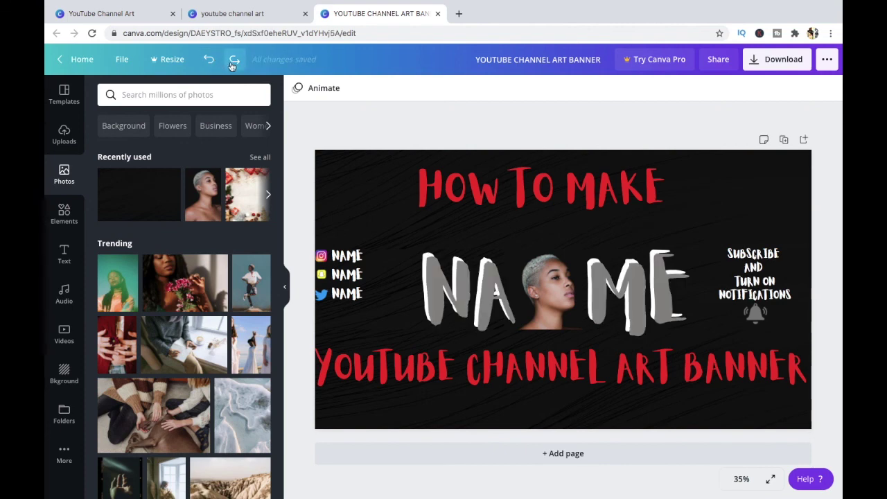